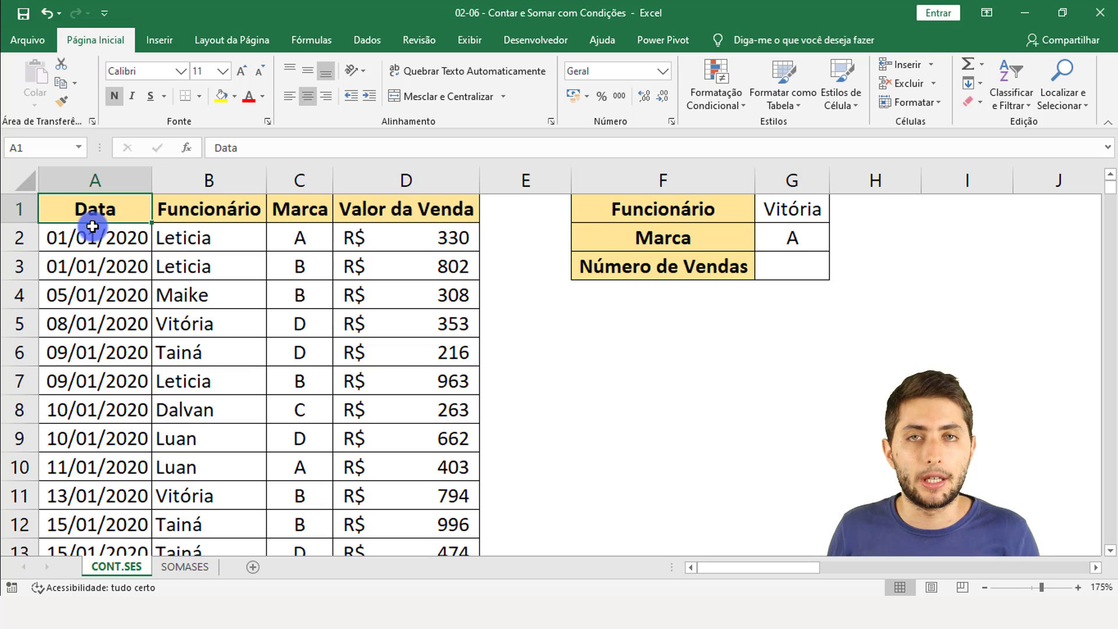
Step: Review the Data, Funcionário, Marca and Valor da Venda columns and the G1–G3 criteria cells
{"action": "left_click", "coordinate": [91, 183]}
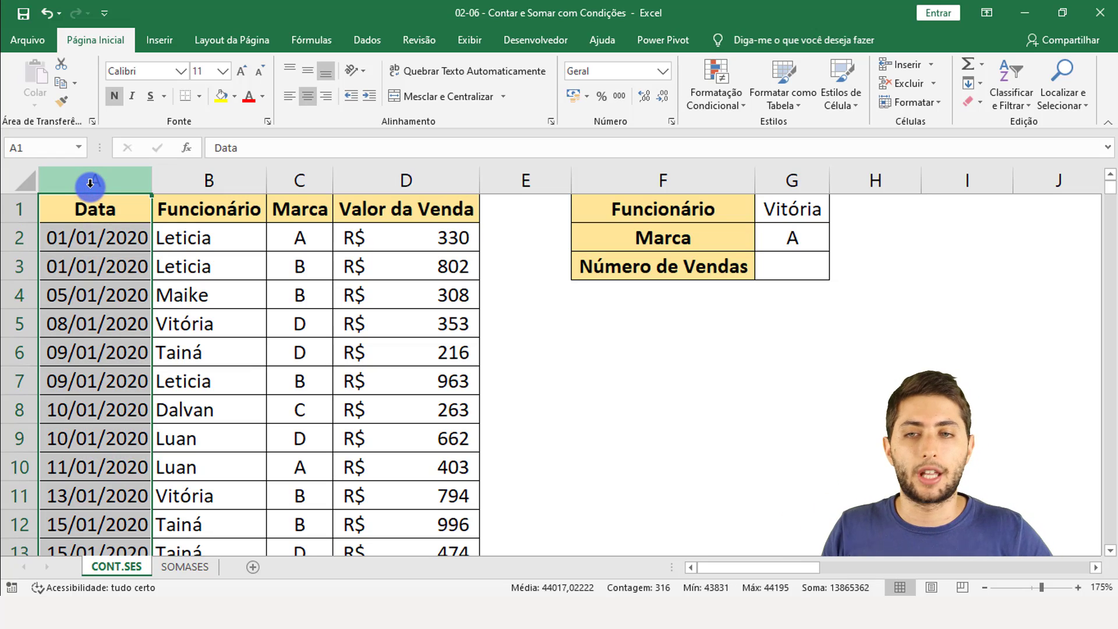
{"action": "left_click", "coordinate": [198, 188]}
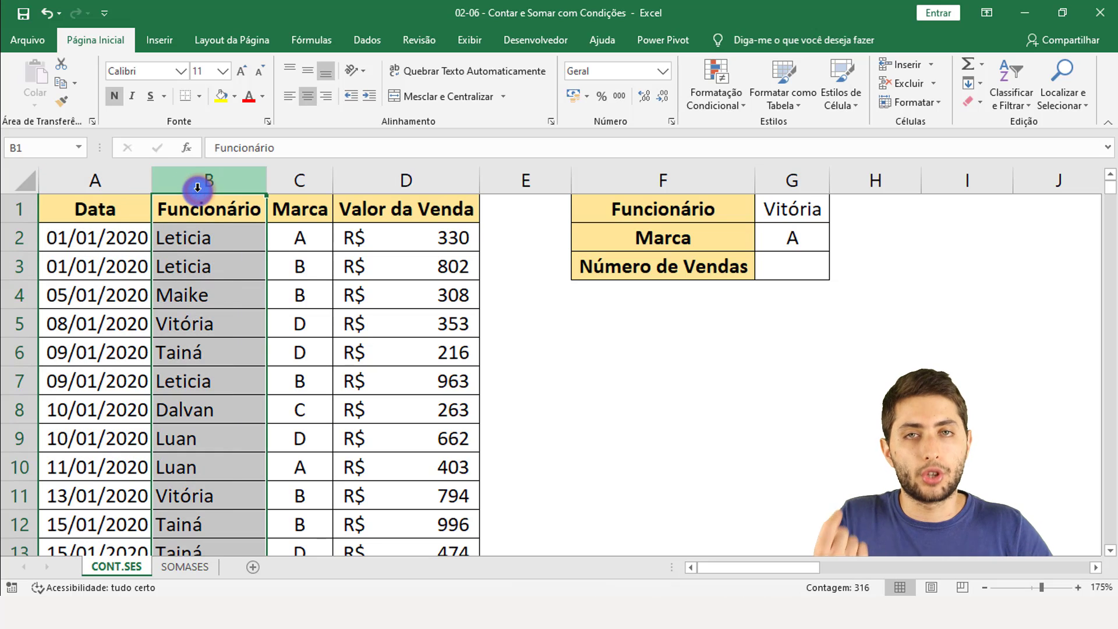
{"action": "left_click", "coordinate": [311, 174]}
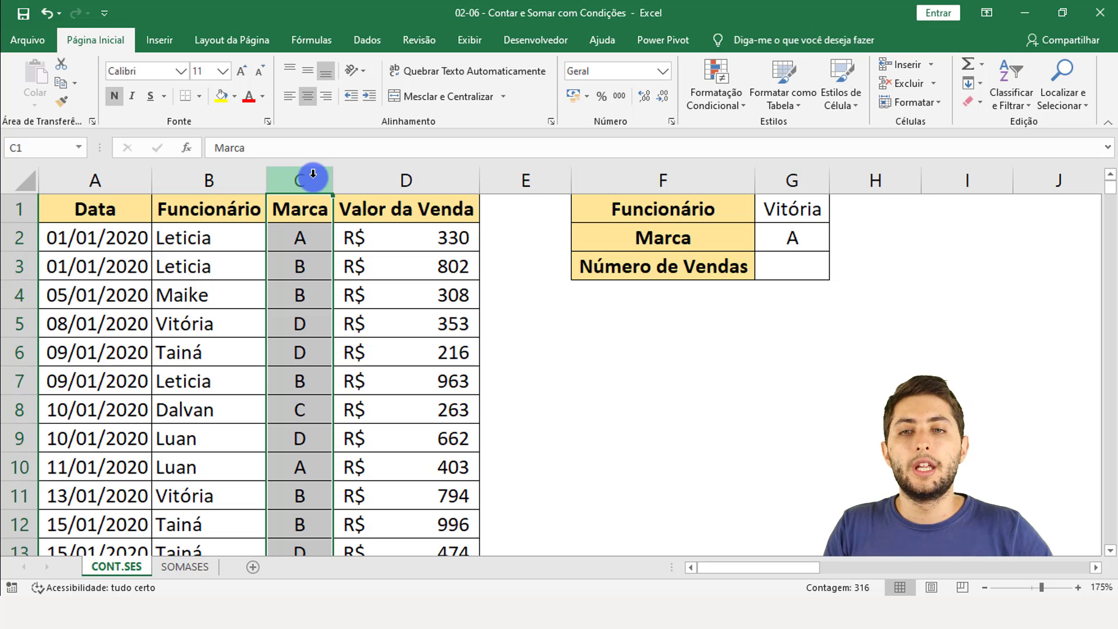
{"action": "left_click", "coordinate": [367, 181]}
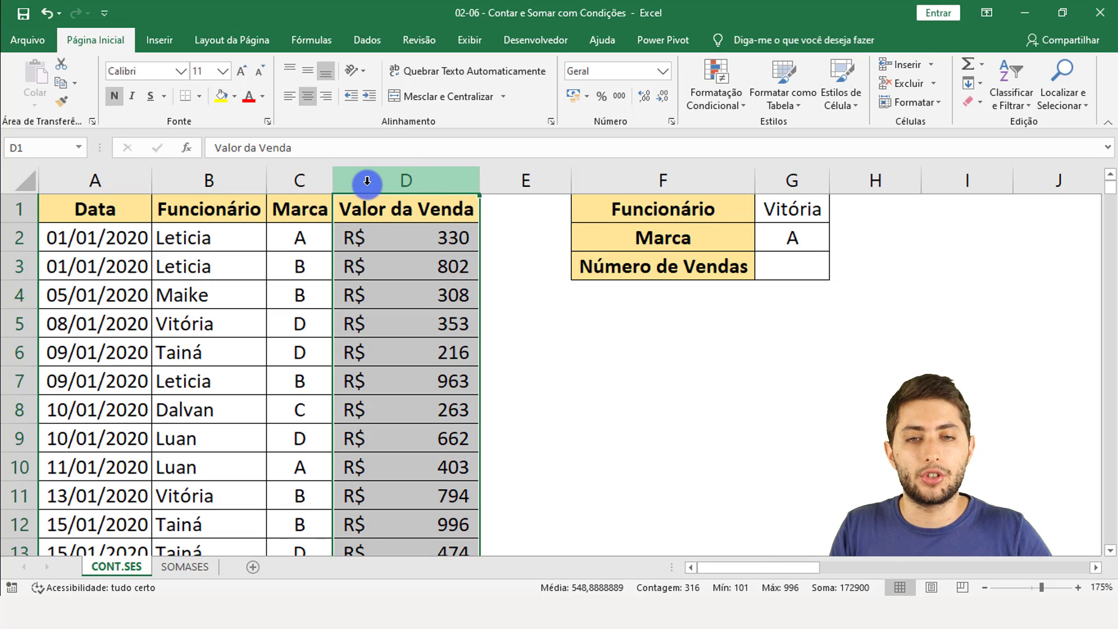
{"action": "left_click", "coordinate": [802, 273]}
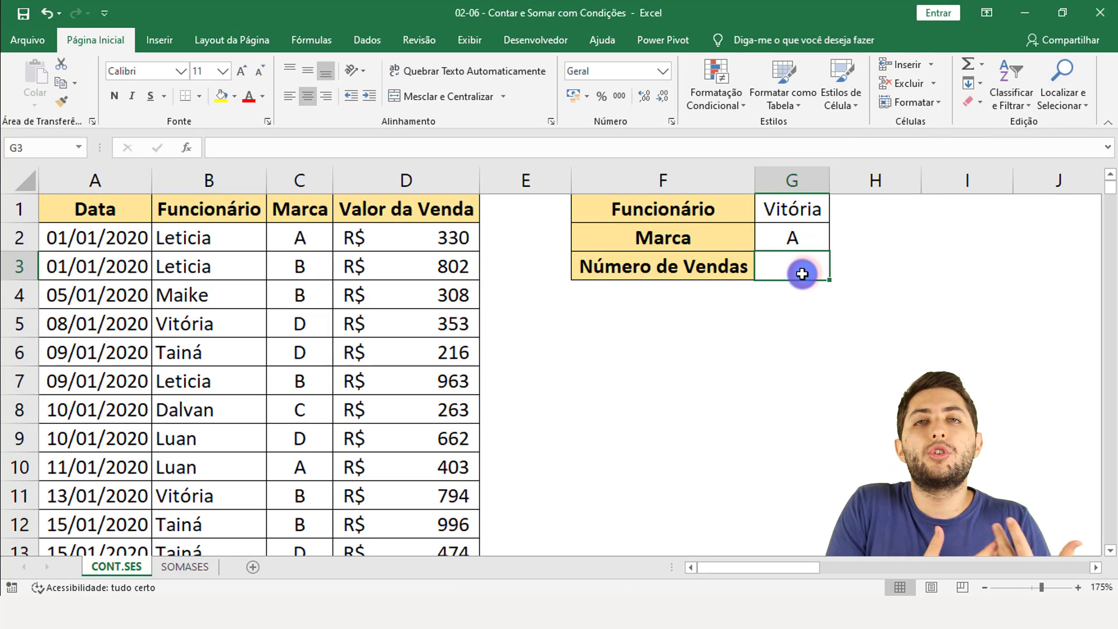
{"action": "left_click", "coordinate": [803, 208]}
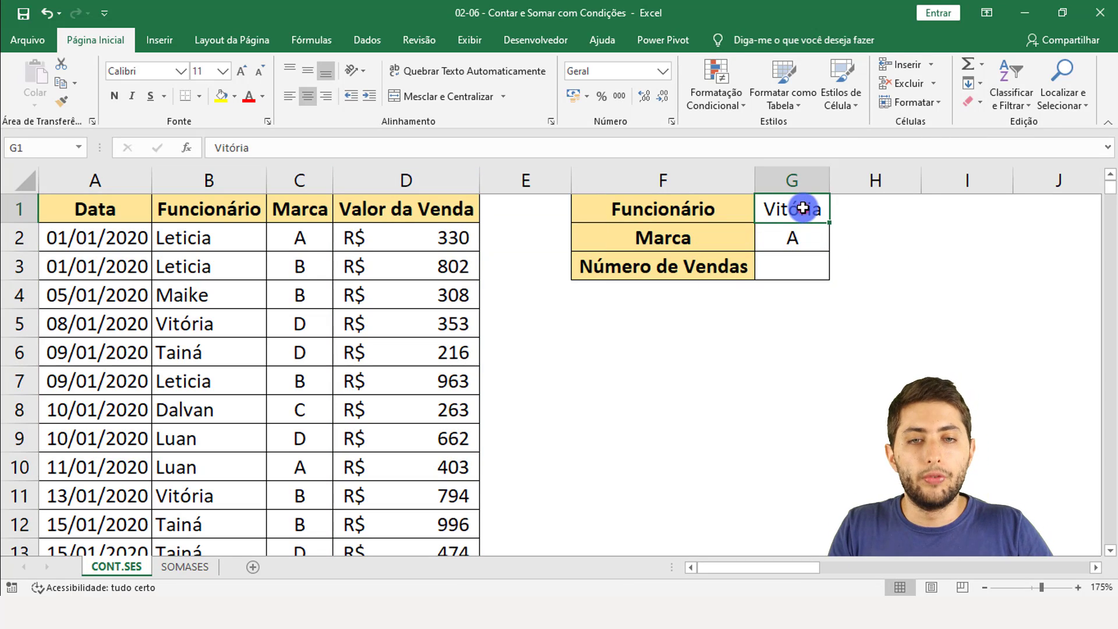
{"action": "left_click", "coordinate": [792, 229]}
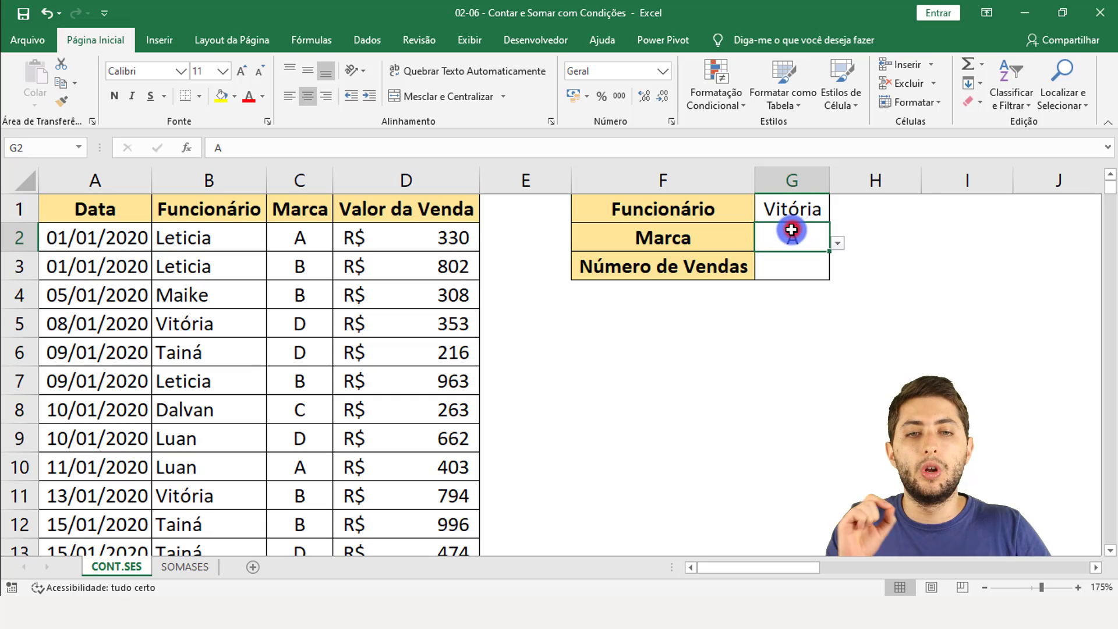
{"action": "left_click", "coordinate": [800, 267]}
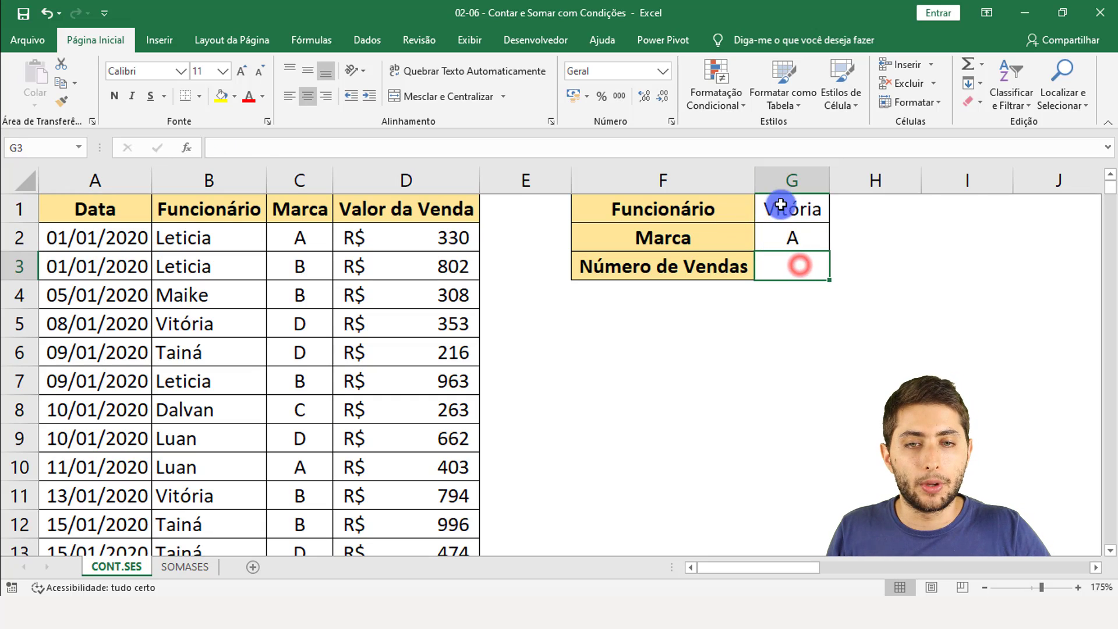
Step: Recheck the employee and brand criteria and scroll through the Funcionário and Marca data
{"action": "left_click_drag", "start_coordinate": [723, 213], "coordinate": [777, 216]}
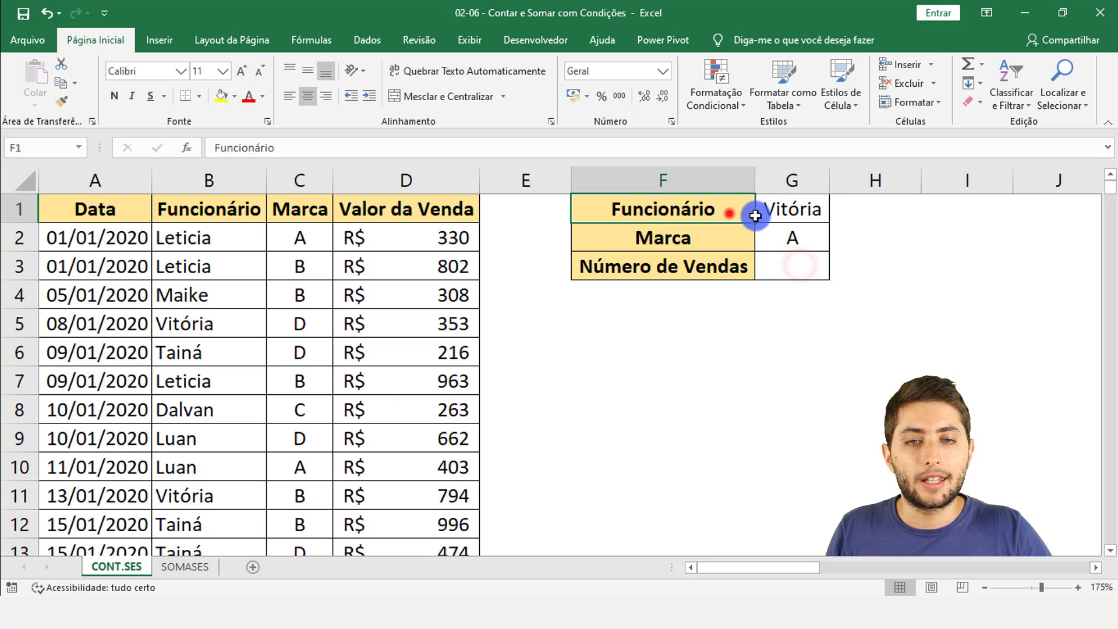
{"action": "left_click", "coordinate": [785, 218]}
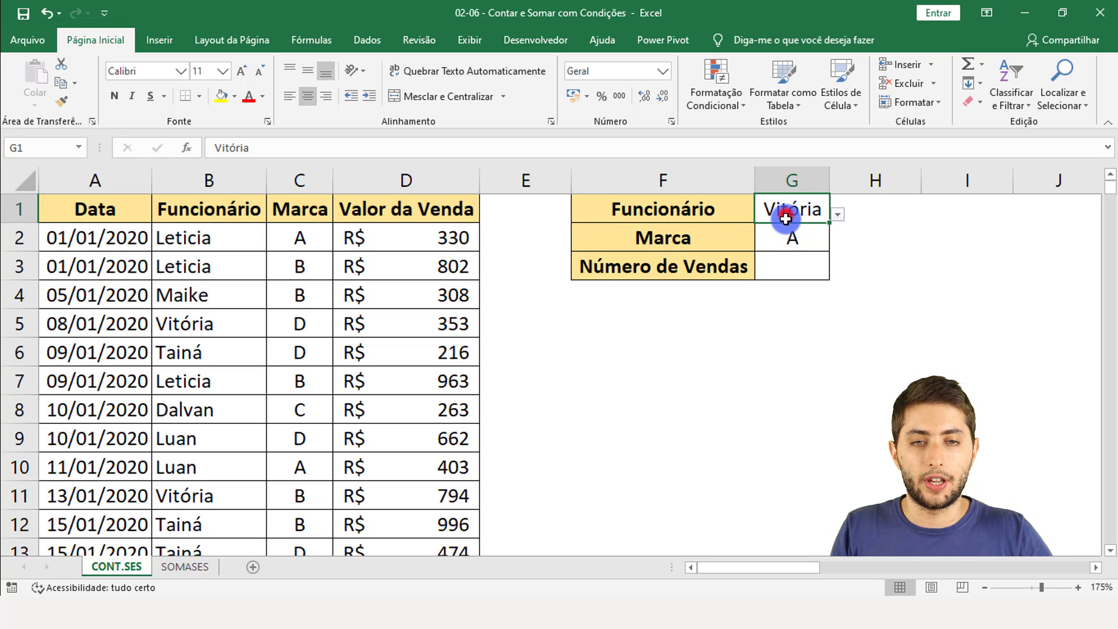
{"action": "left_click", "coordinate": [794, 236]}
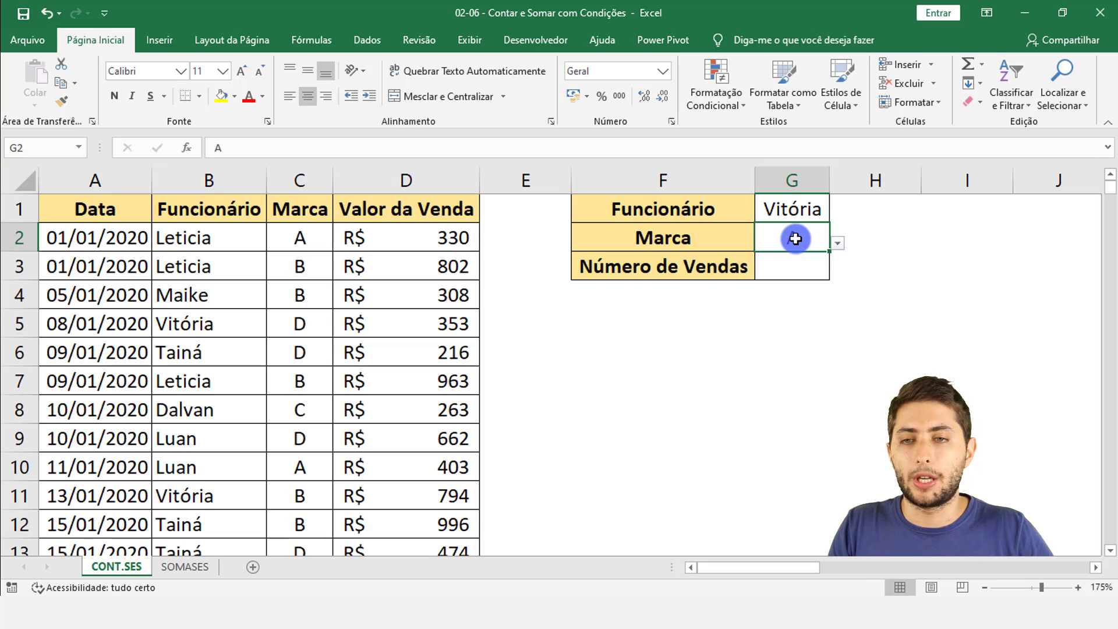
{"action": "left_click", "coordinate": [210, 179]}
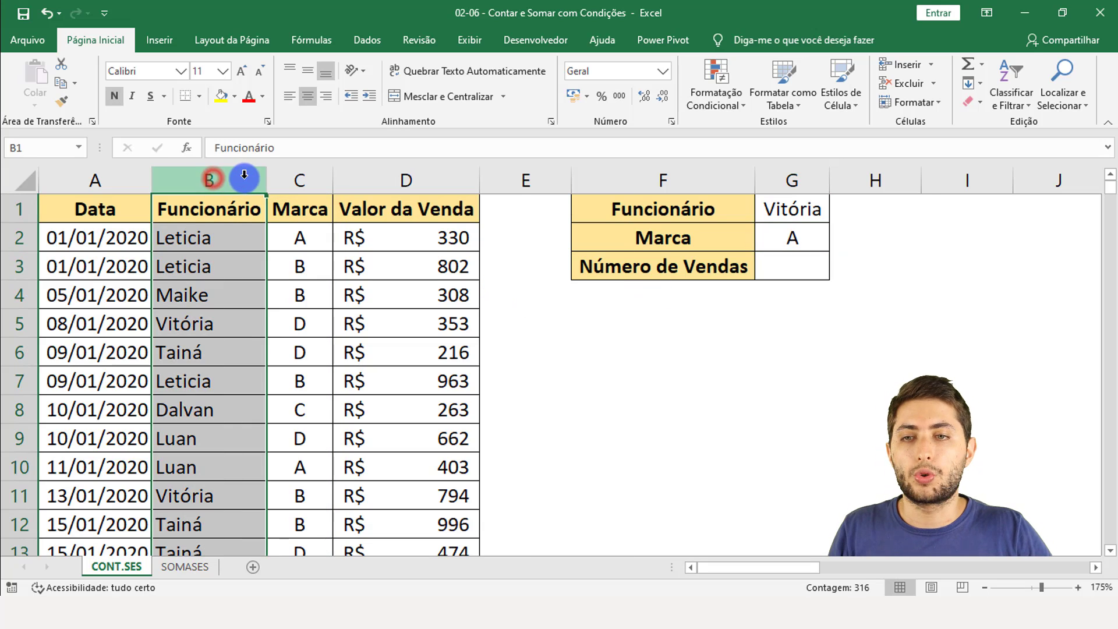
{"action": "left_click", "coordinate": [282, 178]}
{"action": "left_click", "coordinate": [223, 181]}
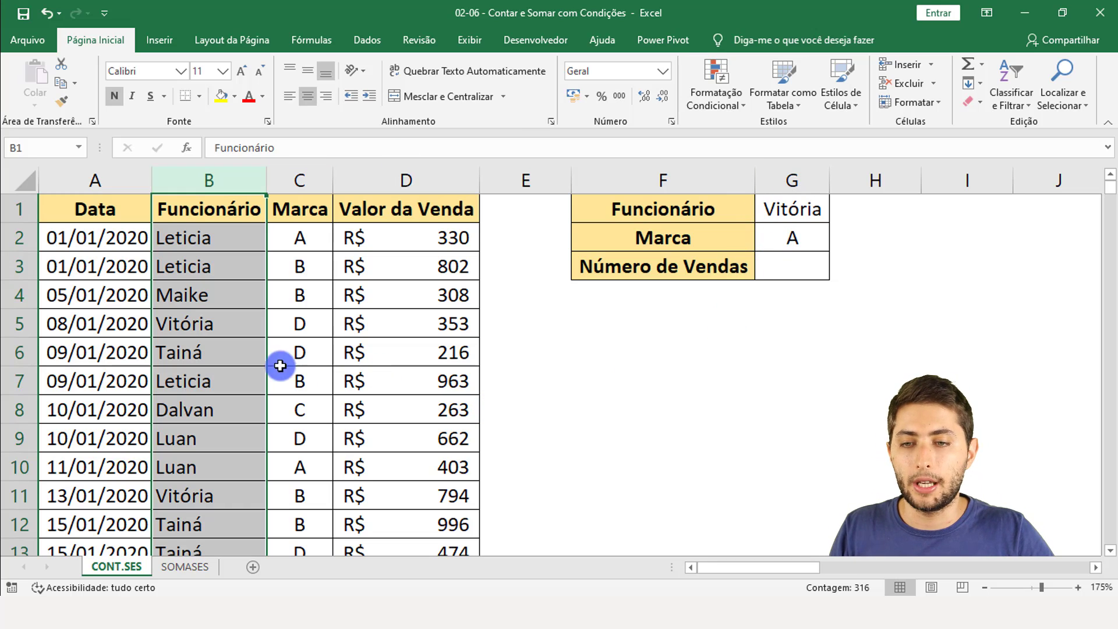
{"action": "scroll", "coordinate": [225, 312], "scroll_direction": "down", "scroll_amount": 1}
{"action": "scroll", "coordinate": [225, 311], "scroll_direction": "up", "scroll_amount": 1}
{"action": "left_click_drag", "start_coordinate": [196, 243], "coordinate": [196, 319]}
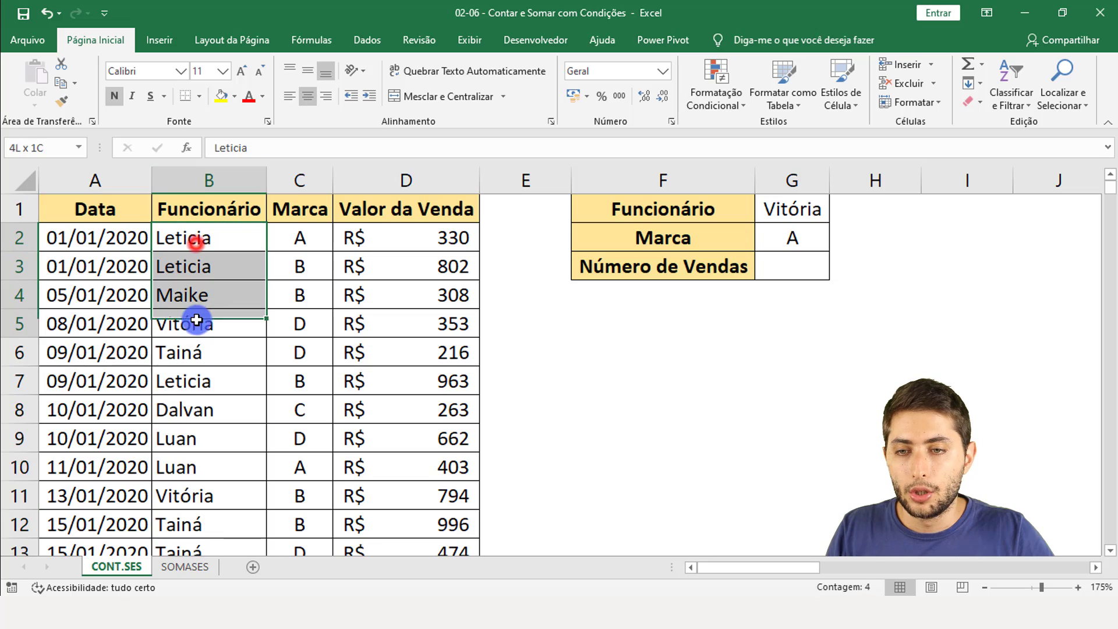
{"action": "scroll", "coordinate": [200, 317], "scroll_direction": "down", "scroll_amount": 1}
{"action": "scroll", "coordinate": [204, 364], "scroll_direction": "down", "scroll_amount": 1}
{"action": "scroll", "coordinate": [233, 326], "scroll_direction": "down", "scroll_amount": 1}
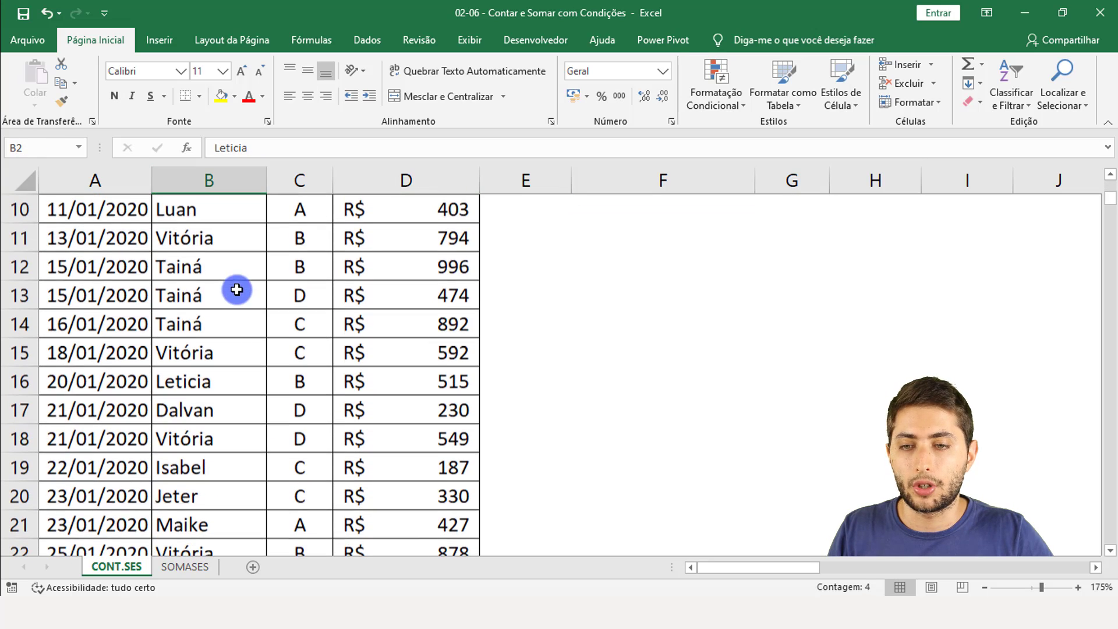
{"action": "scroll", "coordinate": [233, 337], "scroll_direction": "down", "scroll_amount": 2}
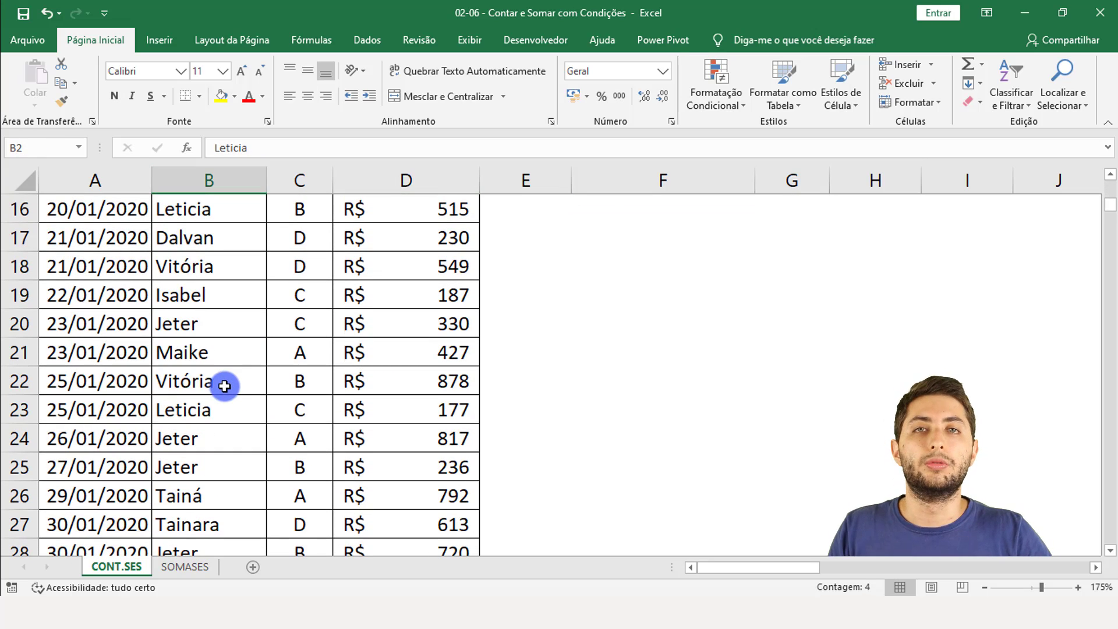
{"action": "scroll", "coordinate": [225, 386], "scroll_direction": "up", "scroll_amount": 5}
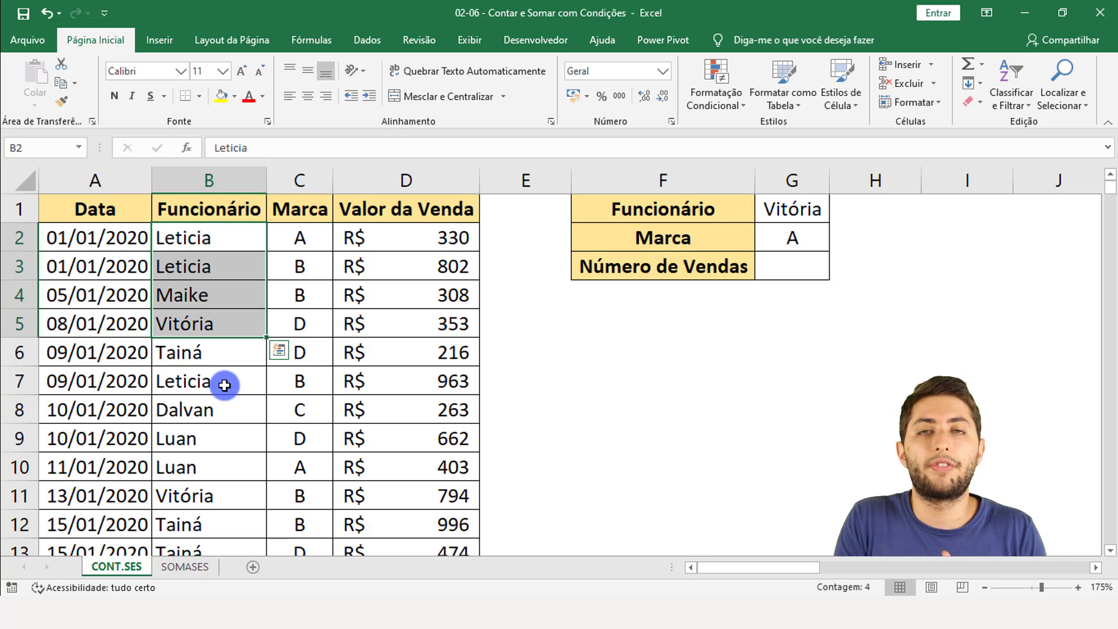
Step: In G3, insert the CONT.SES function from the =cont autocomplete suggestions
{"action": "left_click", "coordinate": [765, 266]}
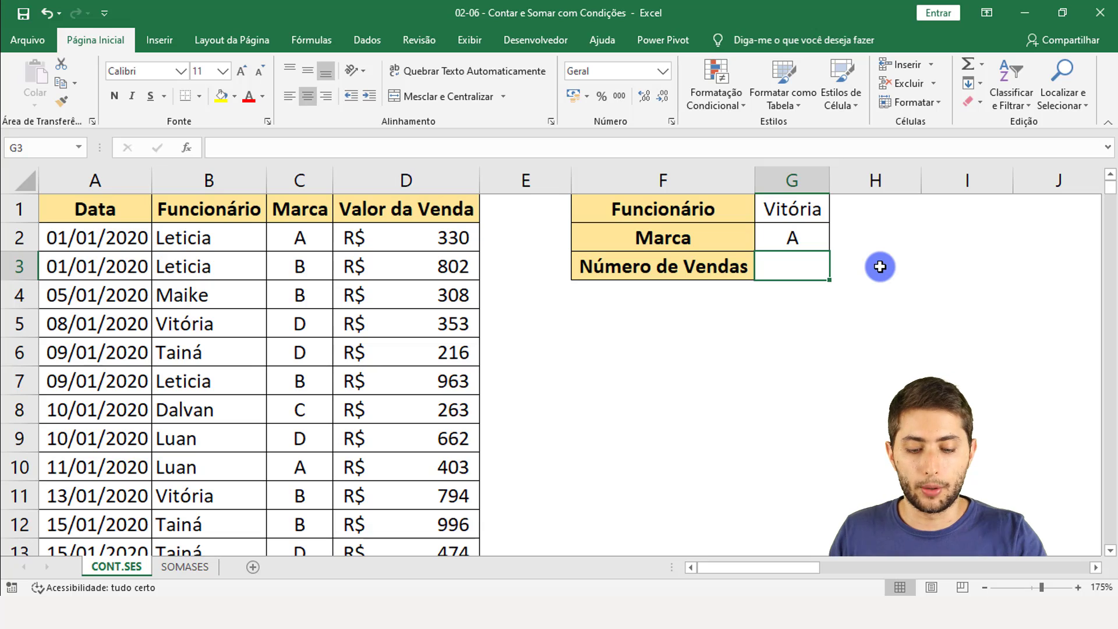
{"action": "type", "text": "=cont"}
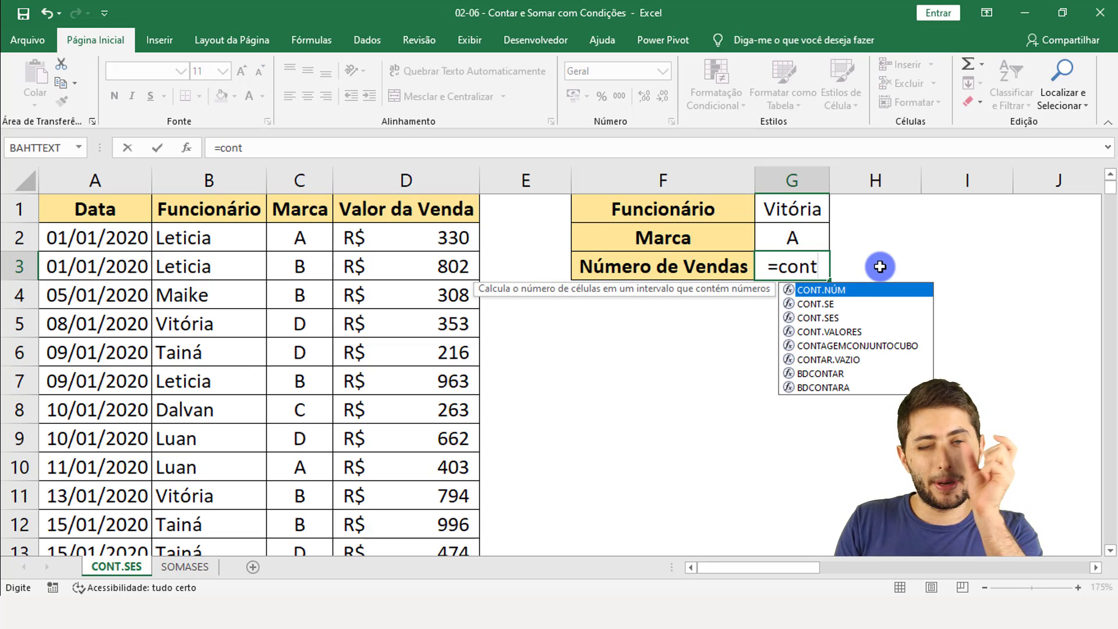
{"action": "key", "text": "Down"}
{"action": "key", "text": "Down"}
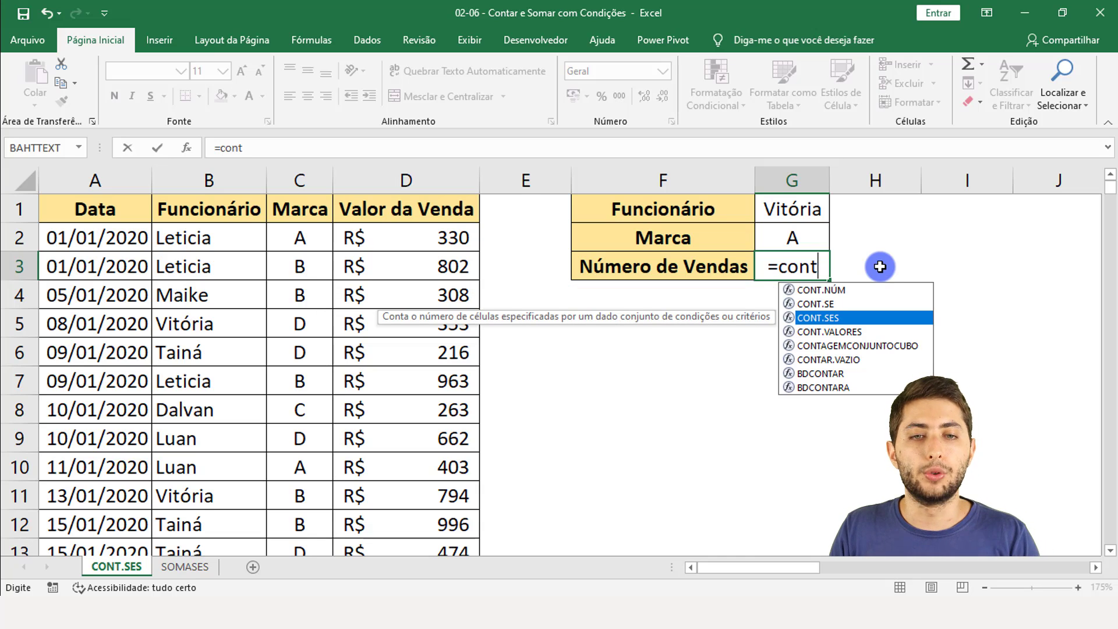
{"action": "key", "text": "Up"}
{"action": "key", "text": "Up"}
{"action": "key", "text": "Down"}
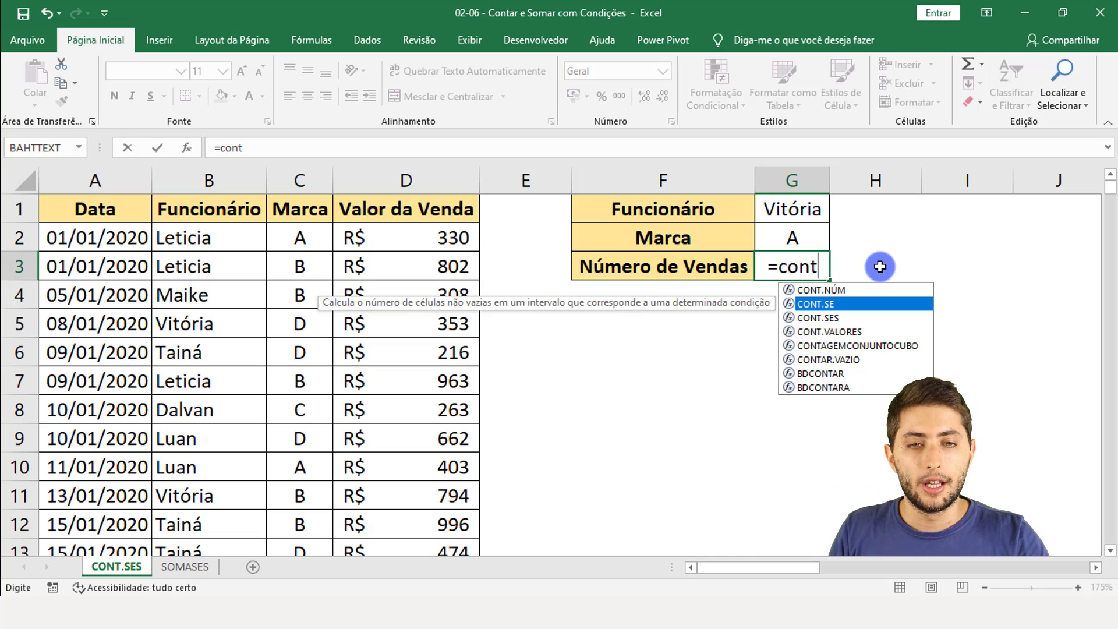
{"action": "key", "text": "Down"}
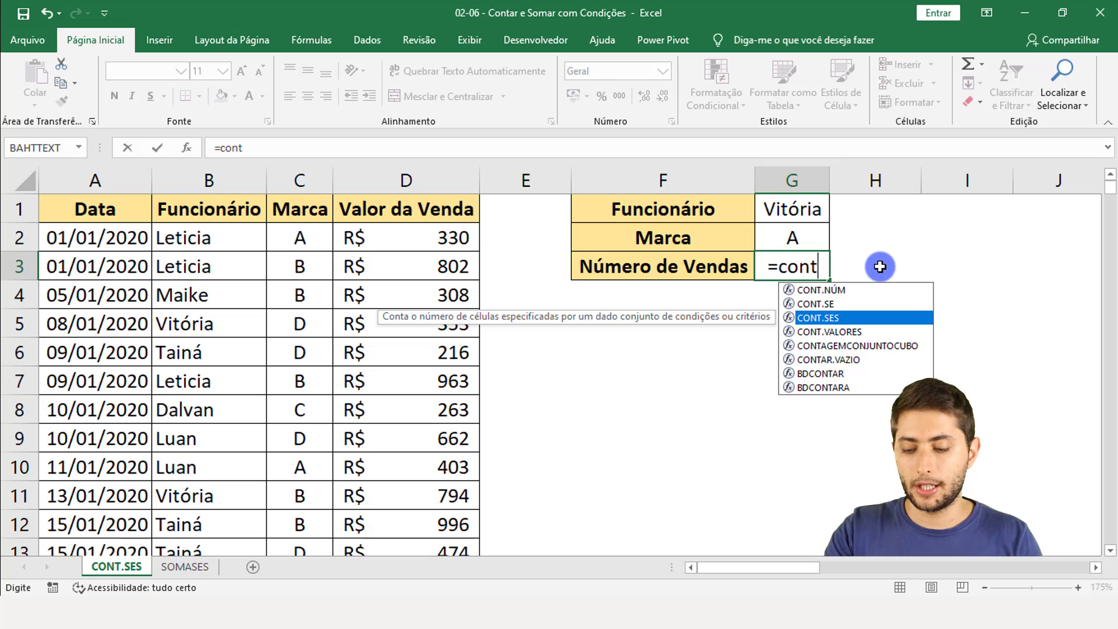
{"action": "key", "text": "Tab"}
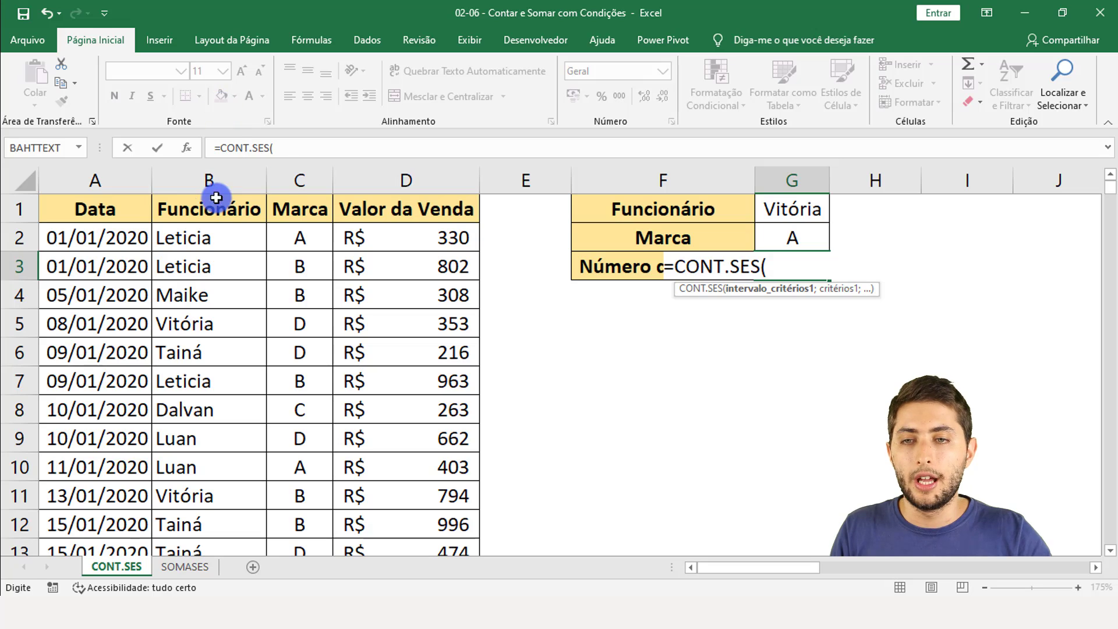
Step: Set column B (B:B) as the first criteria range, discarding a hard-coded name criterion
{"action": "left_click", "coordinate": [201, 176]}
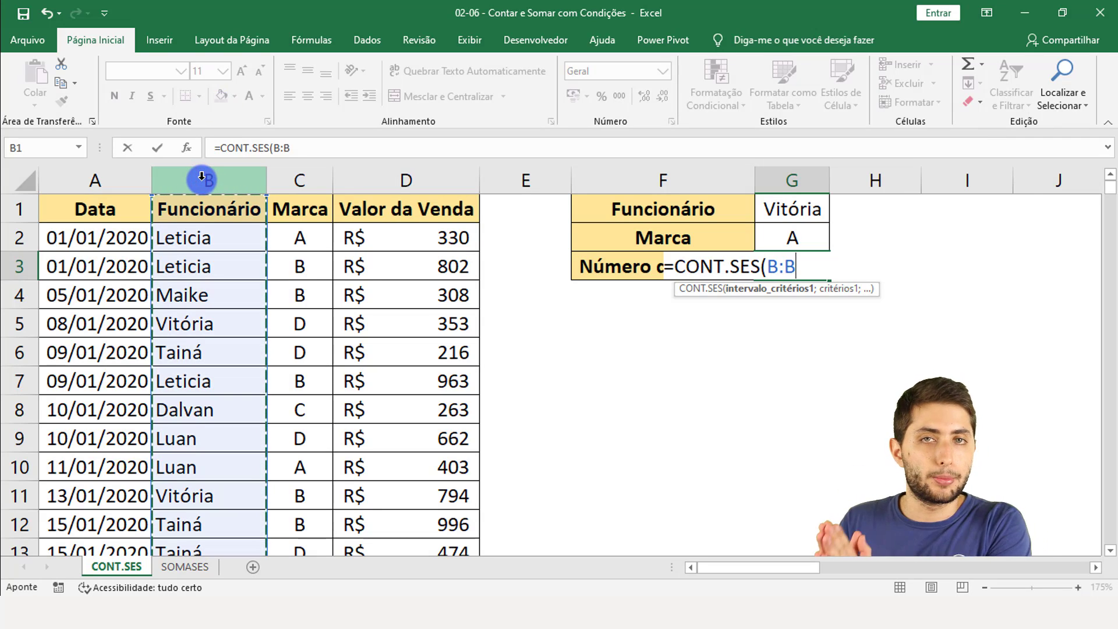
{"action": "type", "text": ";\"V"}
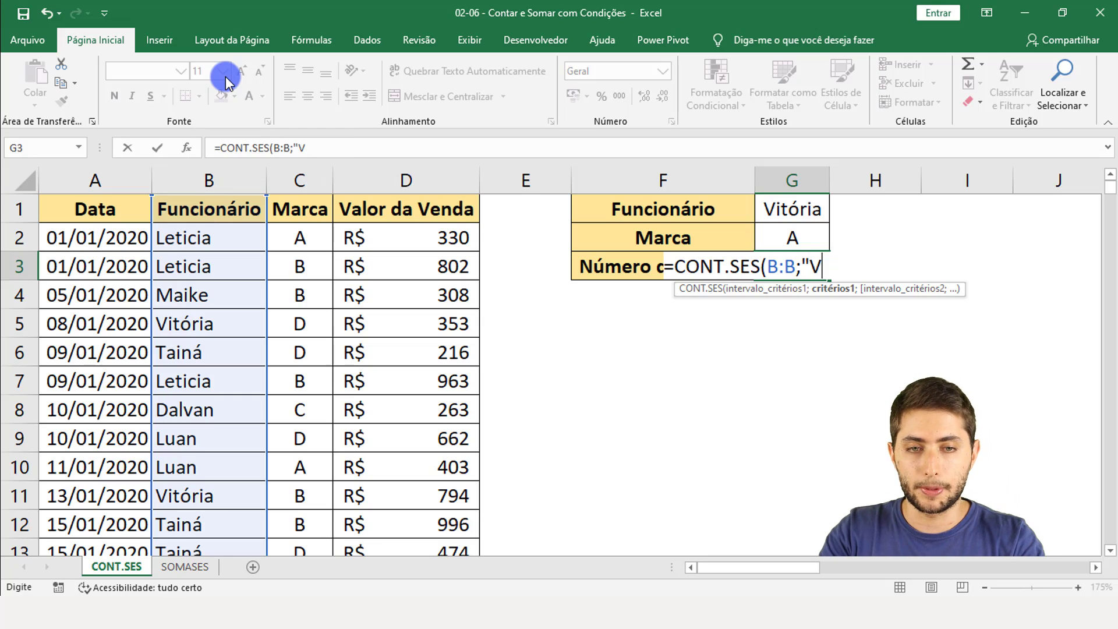
{"action": "type", "text": "itória"}
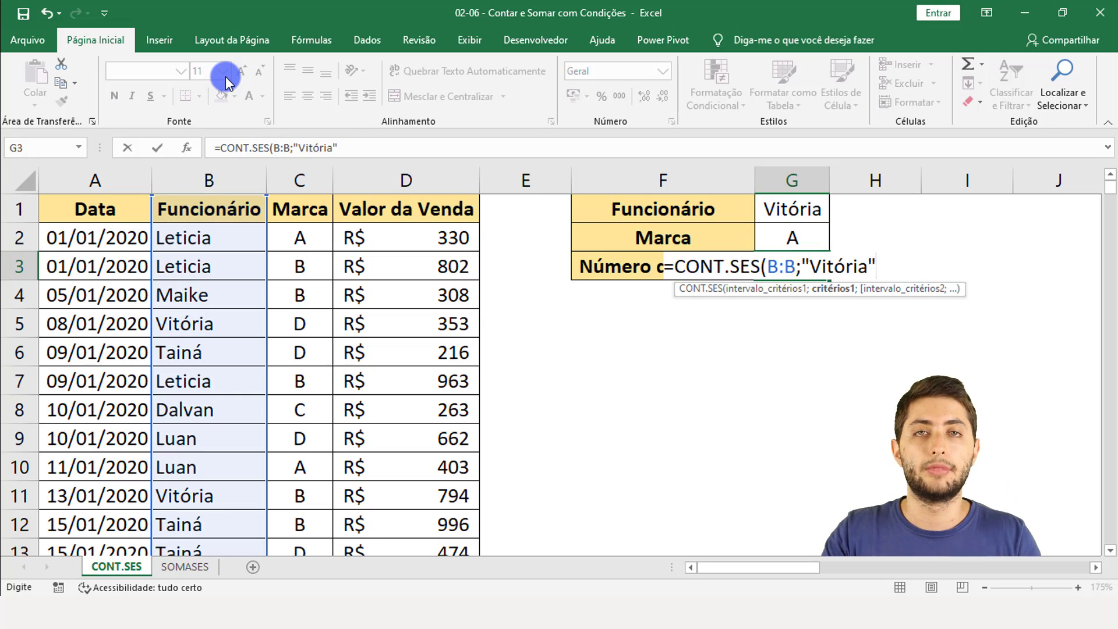
{"action": "key", "text": "BackSpace"}
{"action": "key", "text": "BackSpace"}
{"action": "key", "text": "BackSpace"}
{"action": "key", "text": "BackSpace"}
{"action": "key", "text": "BackSpace"}
{"action": "key", "text": "BackSpace"}
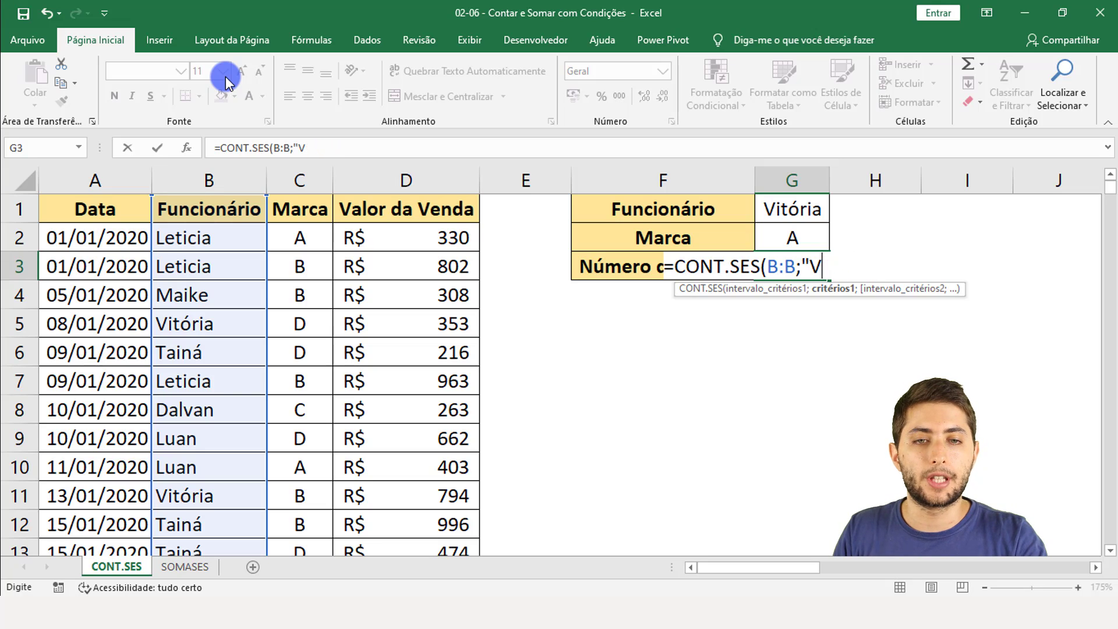
Step: Replace the fixed employee name with a G1 reference, making the formula =CONT.SES(B:B;G1;
{"action": "left_click", "coordinate": [807, 207]}
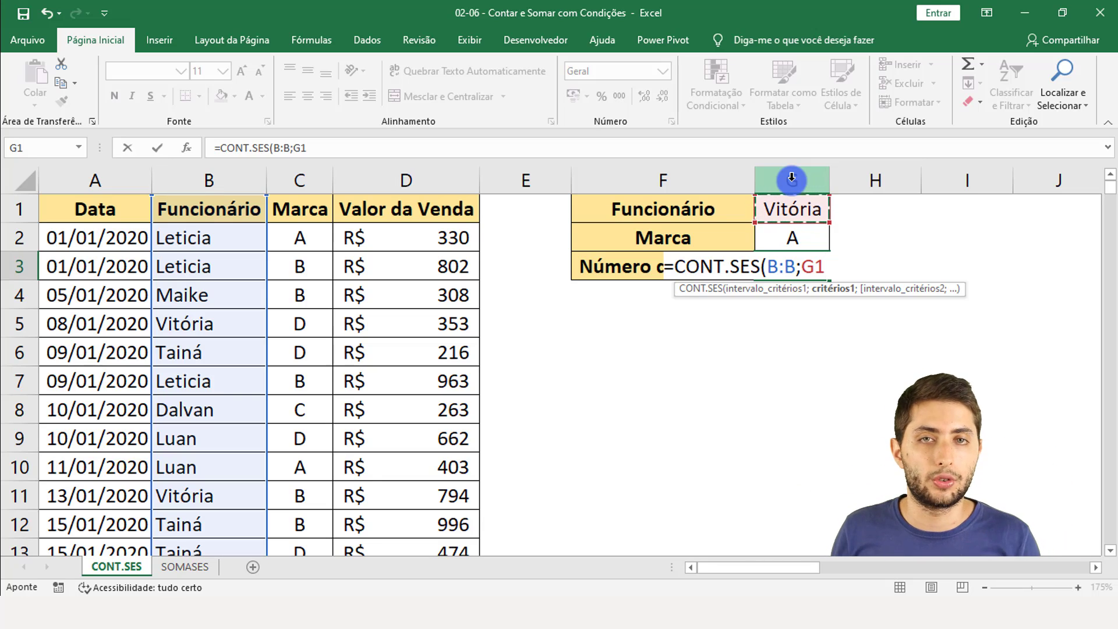
{"action": "key", "text": "BackSpace"}
{"action": "key", "text": "BackSpace"}
{"action": "type", "text": "\"V"}
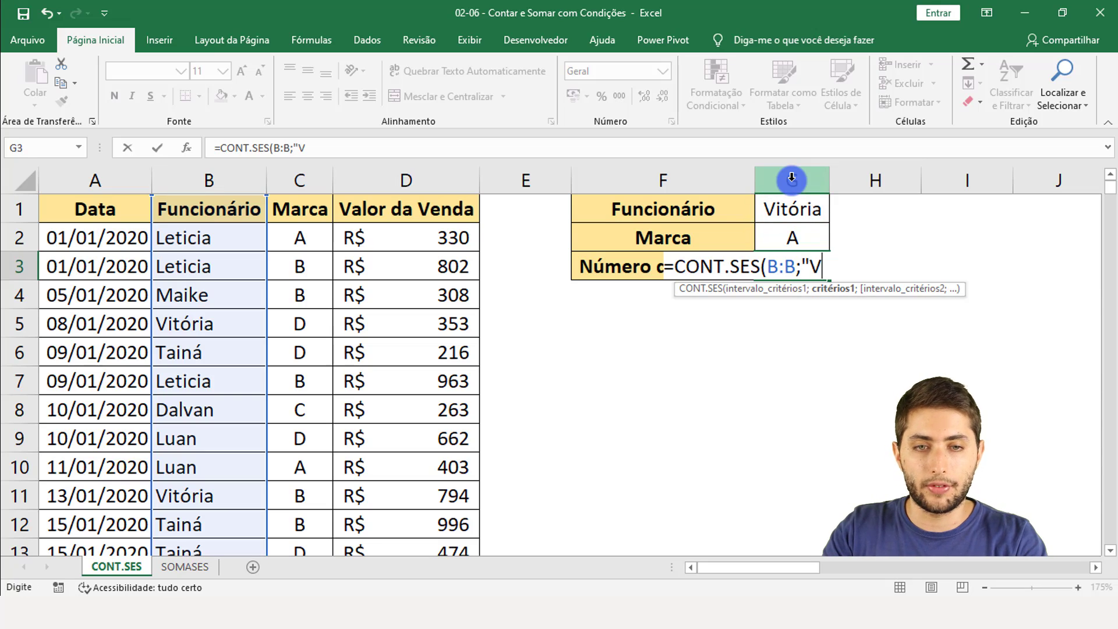
{"action": "type", "text": "itória"}
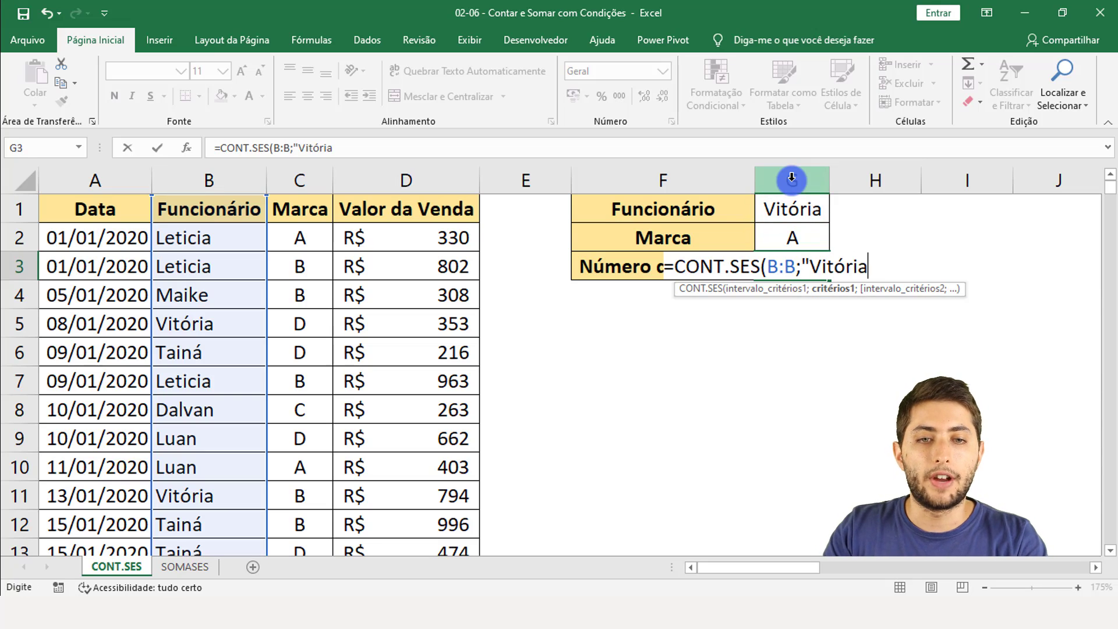
{"action": "type", "text": "\""}
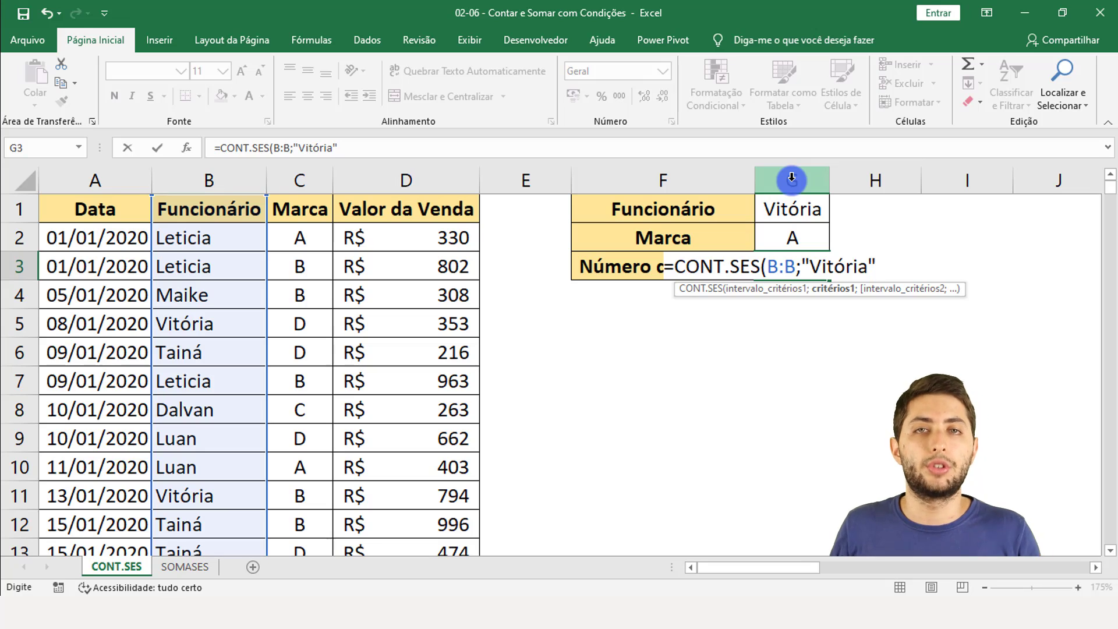
{"action": "key", "text": "BackSpace"}
{"action": "key", "text": "BackSpace"}
{"action": "key", "text": "BackSpace"}
{"action": "key", "text": "BackSpace"}
{"action": "key", "text": "BackSpace"}
{"action": "key", "text": "BackSpace"}
{"action": "key", "text": "BackSpace"}
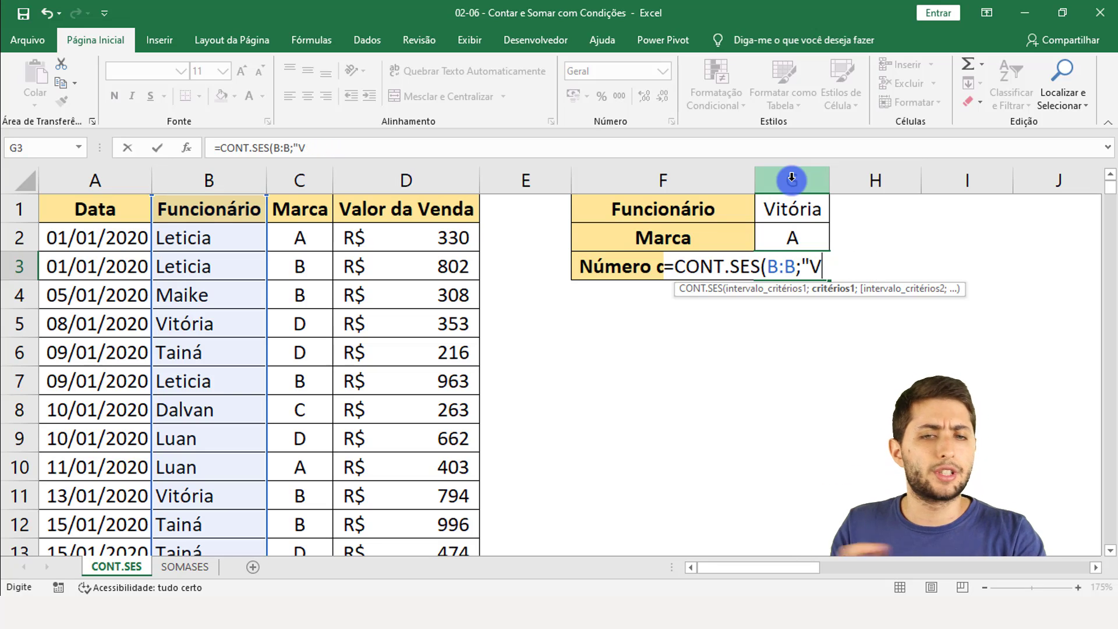
{"action": "key", "text": "BackSpace"}
{"action": "key", "text": "BackSpace"}
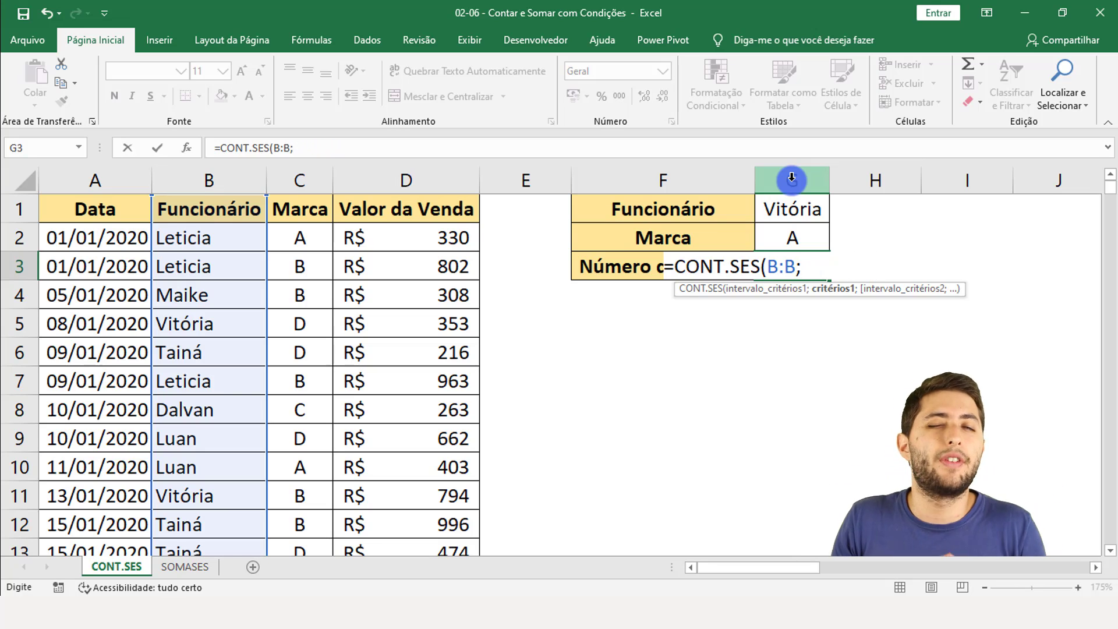
{"action": "left_click", "coordinate": [792, 211]}
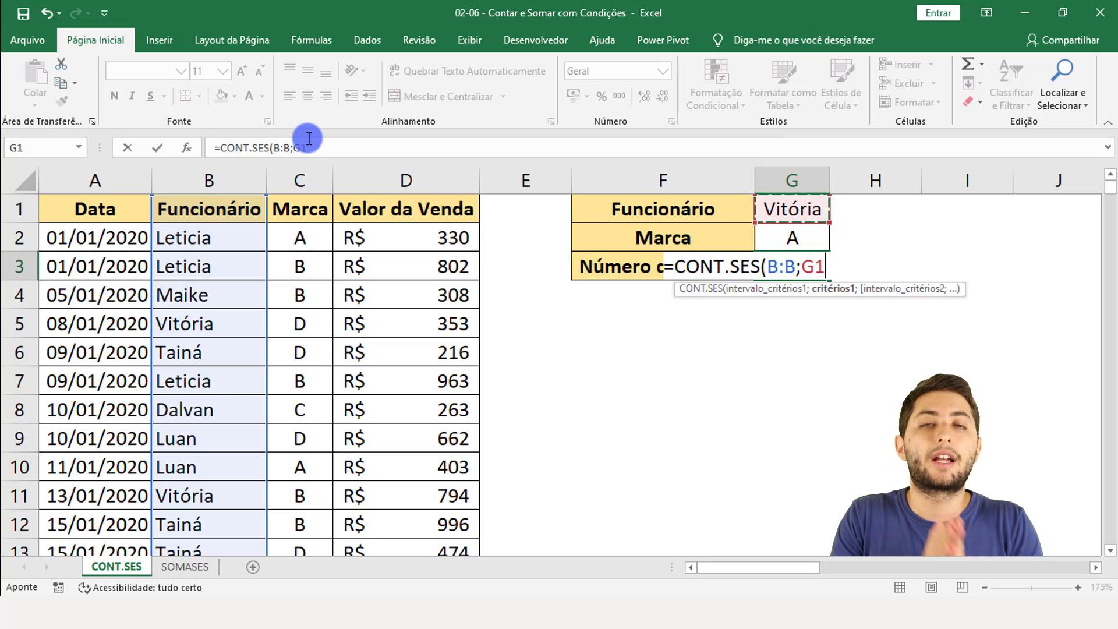
{"action": "type", "text": ";"}
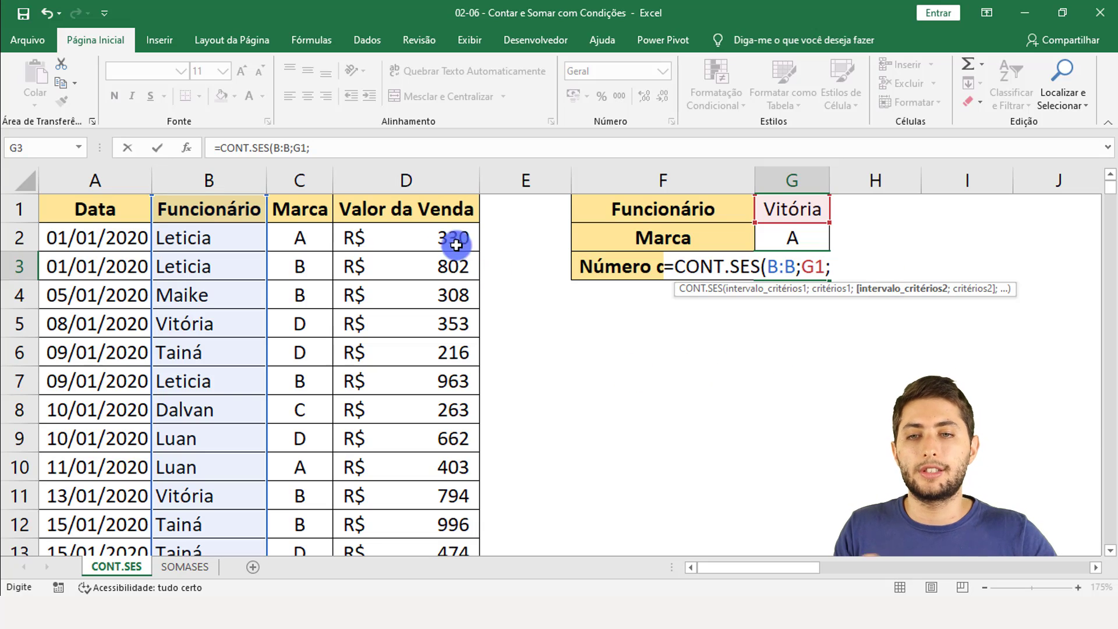
Step: Add column C with the brand in G2 as the second criteria pair
{"action": "left_click", "coordinate": [291, 167]}
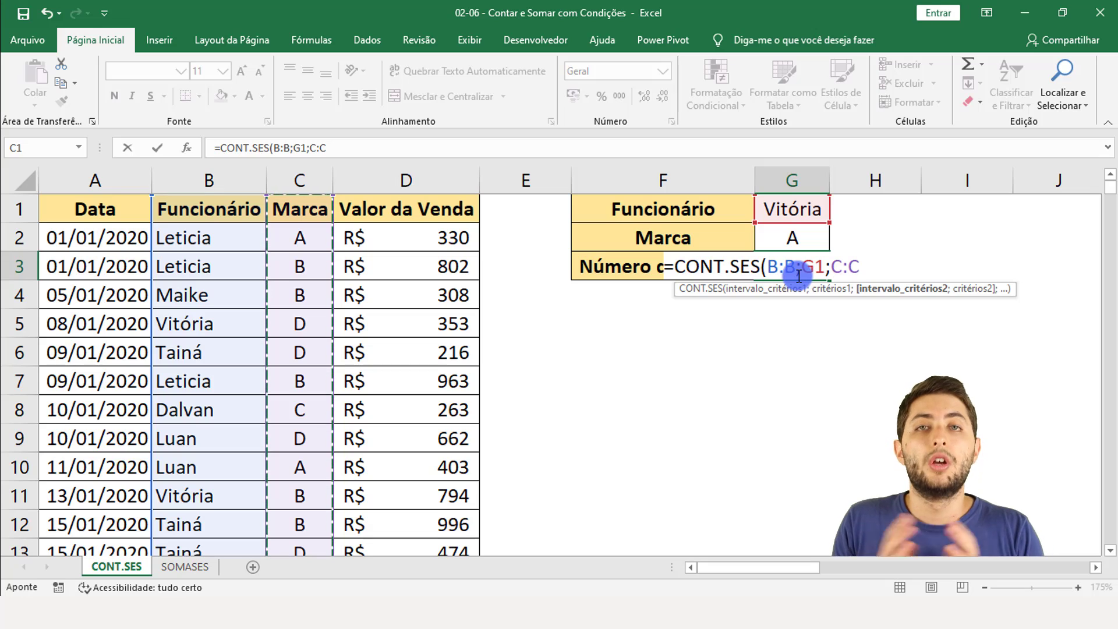
{"action": "type", "text": ";"}
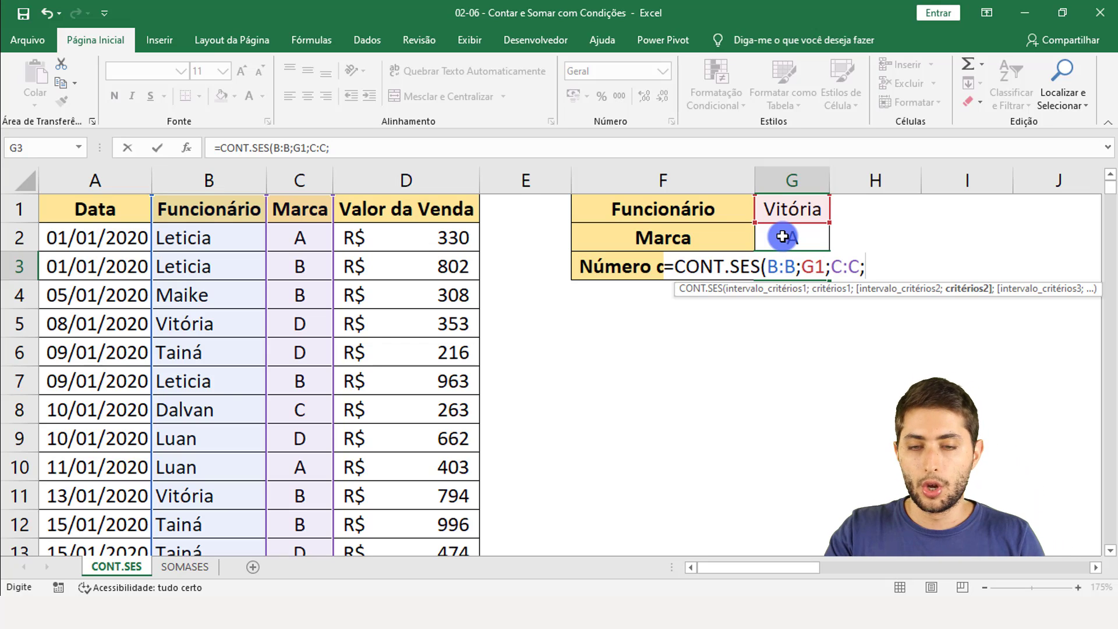
{"action": "type", "text": "A"}
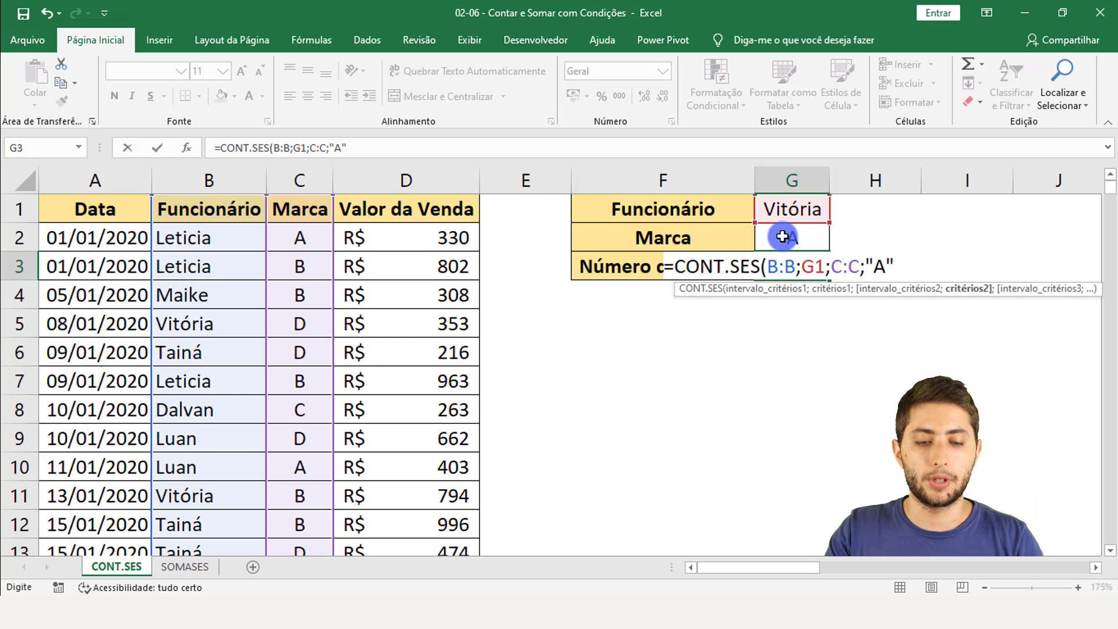
{"action": "key", "text": "BackSpace"}
{"action": "key", "text": "BackSpace"}
{"action": "key", "text": "BackSpace"}
{"action": "left_click", "coordinate": [783, 237]}
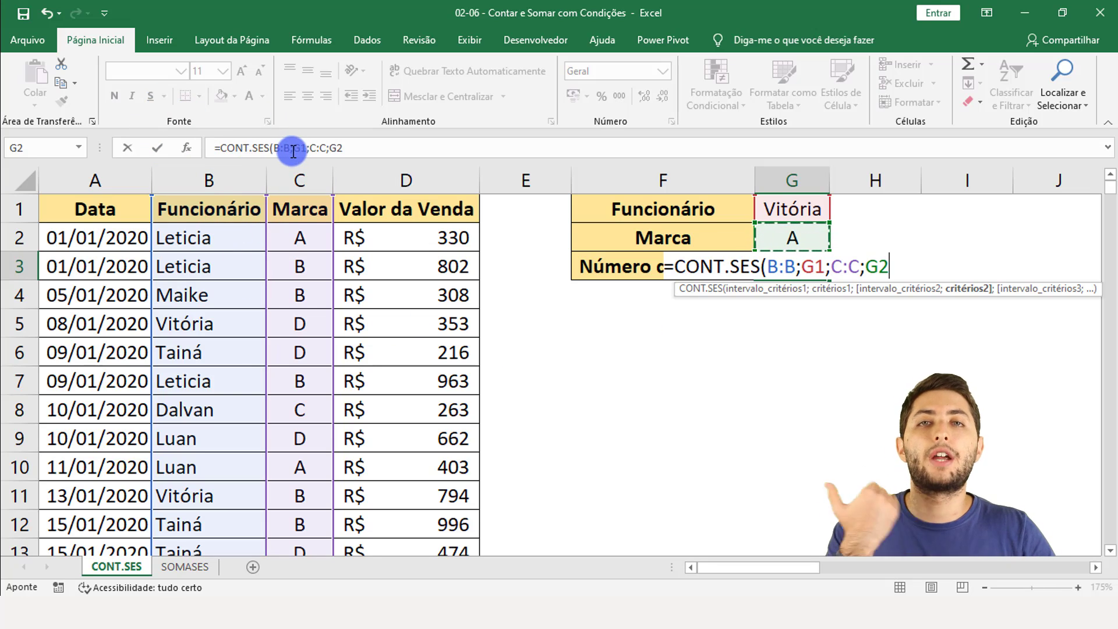
Step: Review the arguments and commit =CONT.SES(B:B;G1;C:C;G2), showing 6 sales
{"action": "double_click", "coordinate": [770, 266]}
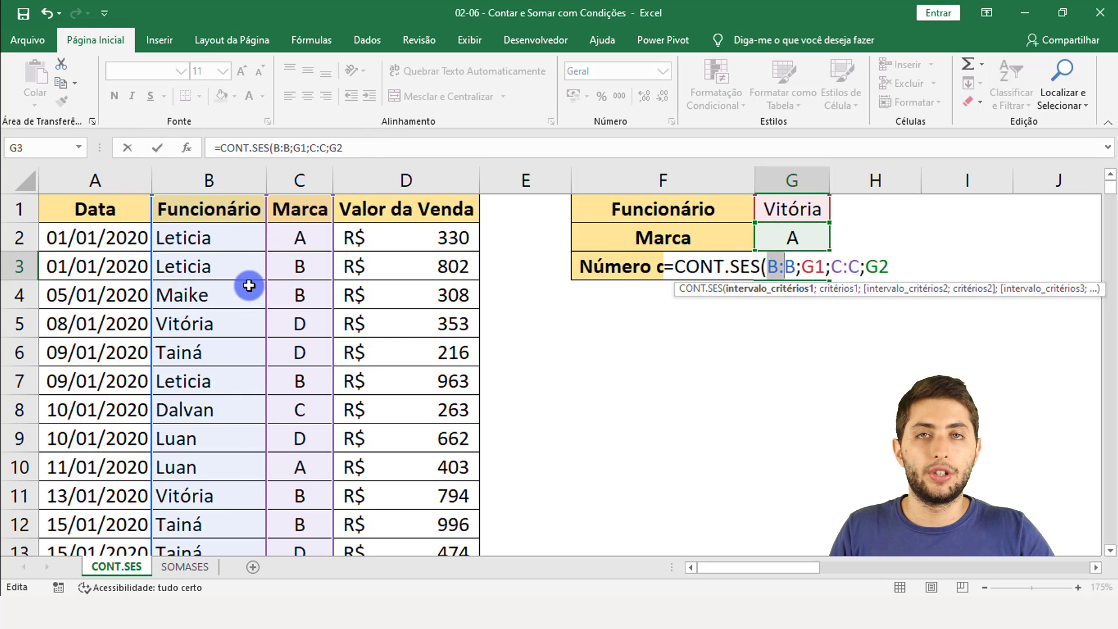
{"action": "left_click", "coordinate": [814, 266]}
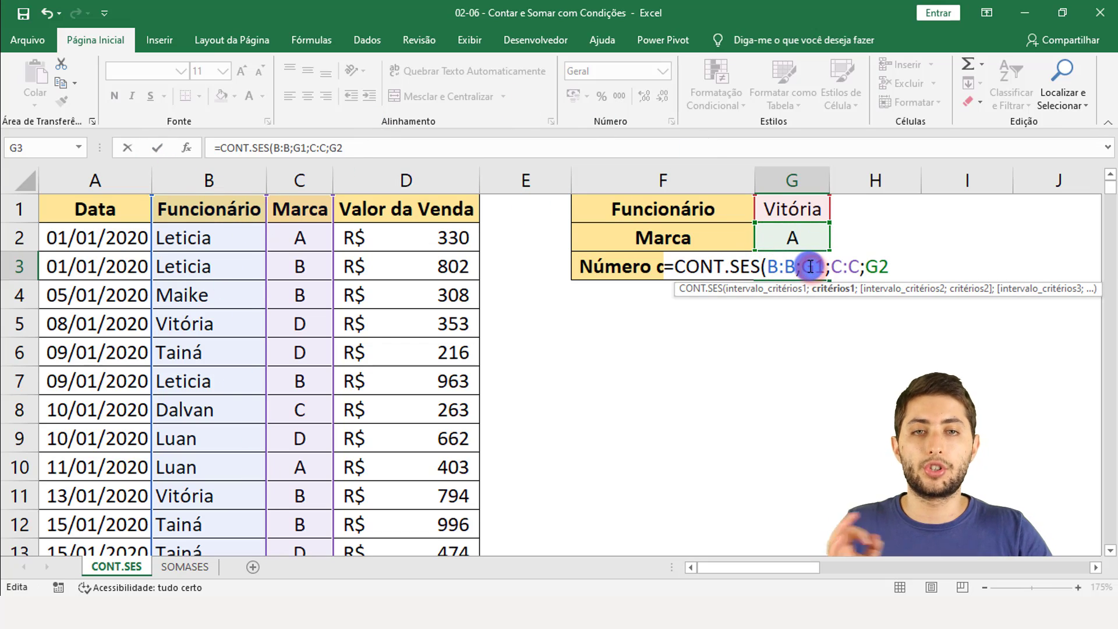
{"action": "left_click", "coordinate": [844, 266]}
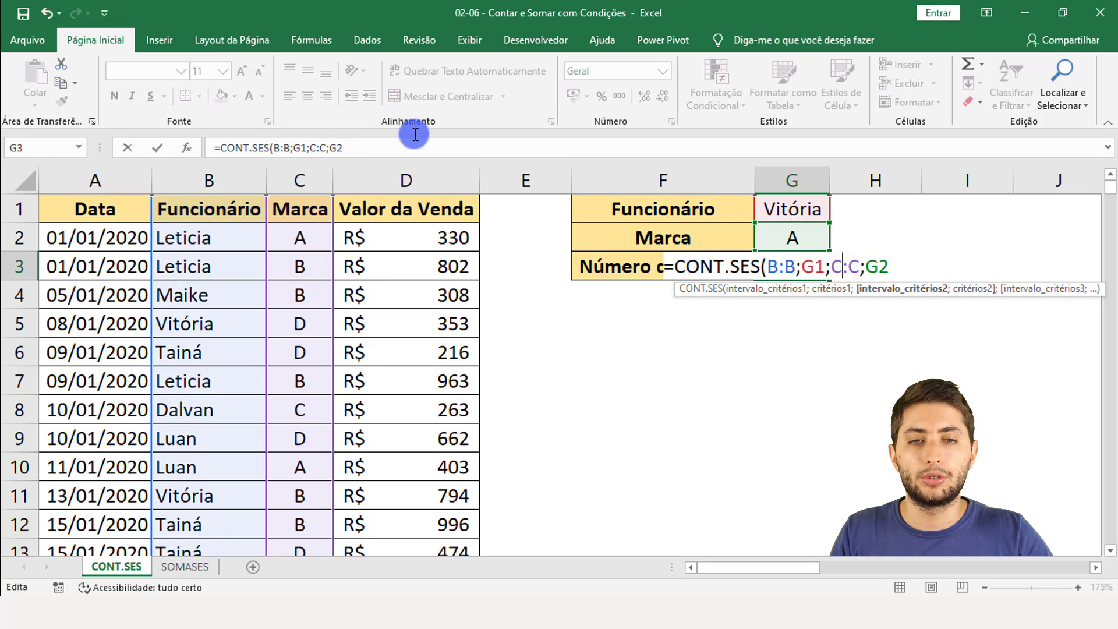
{"action": "left_click", "coordinate": [867, 267]}
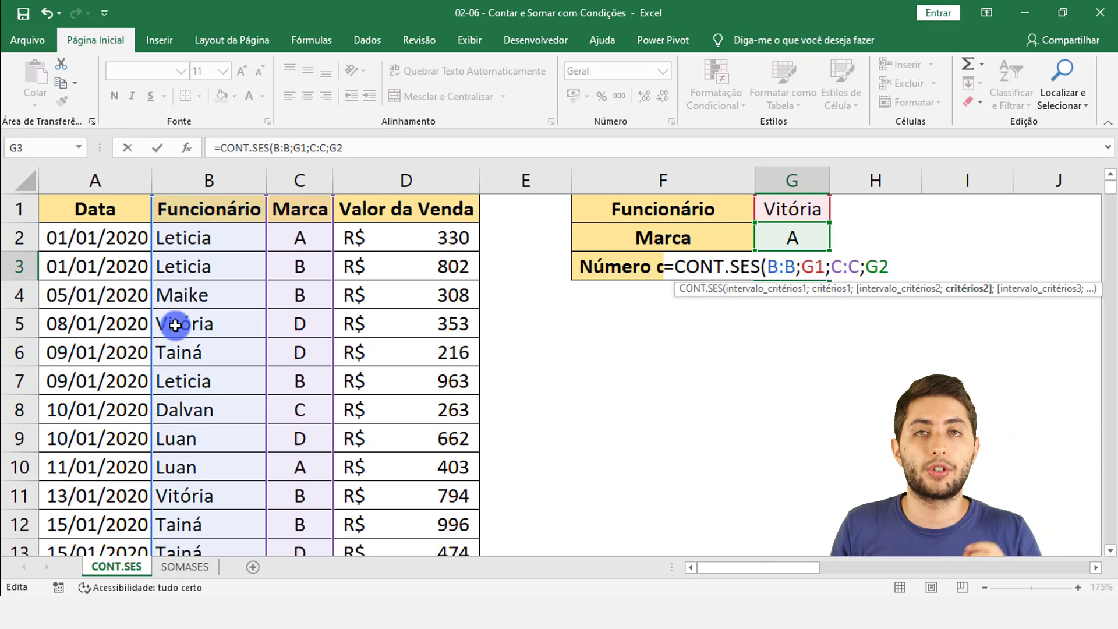
{"action": "key", "text": "Home"}
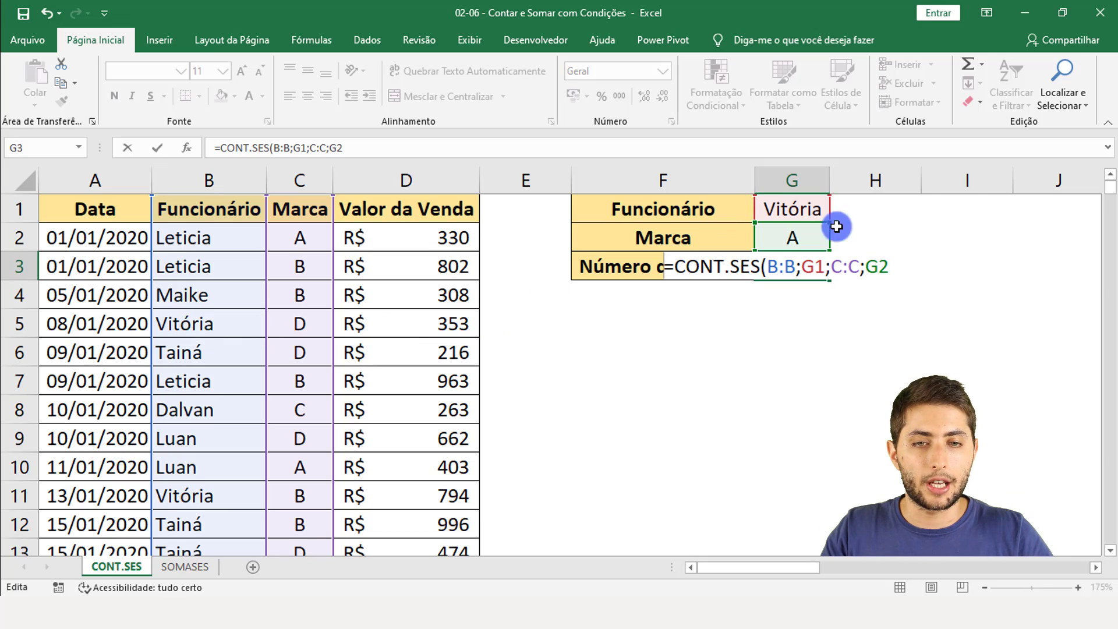
{"action": "left_click", "coordinate": [883, 266]}
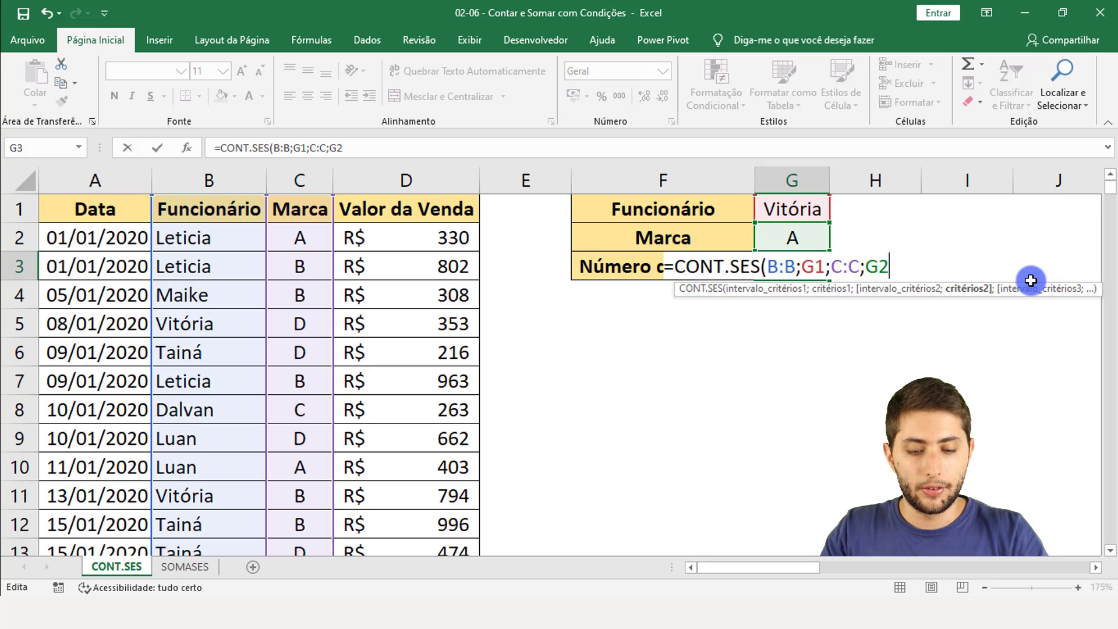
{"action": "type", "text": ")"}
{"action": "key", "text": "Return"}
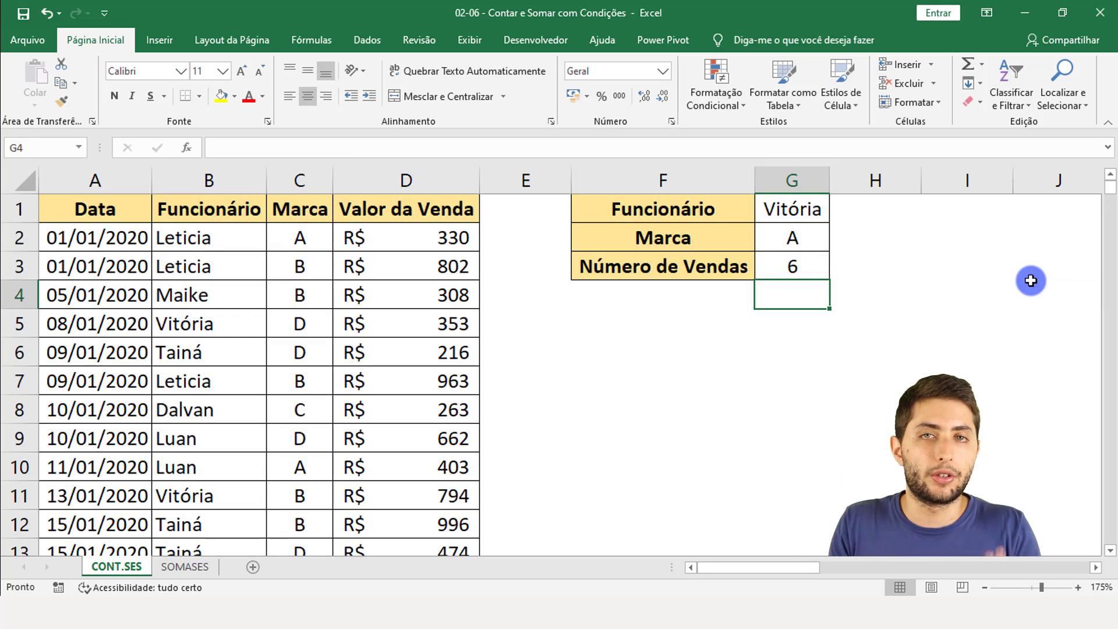
{"action": "left_click", "coordinate": [812, 276]}
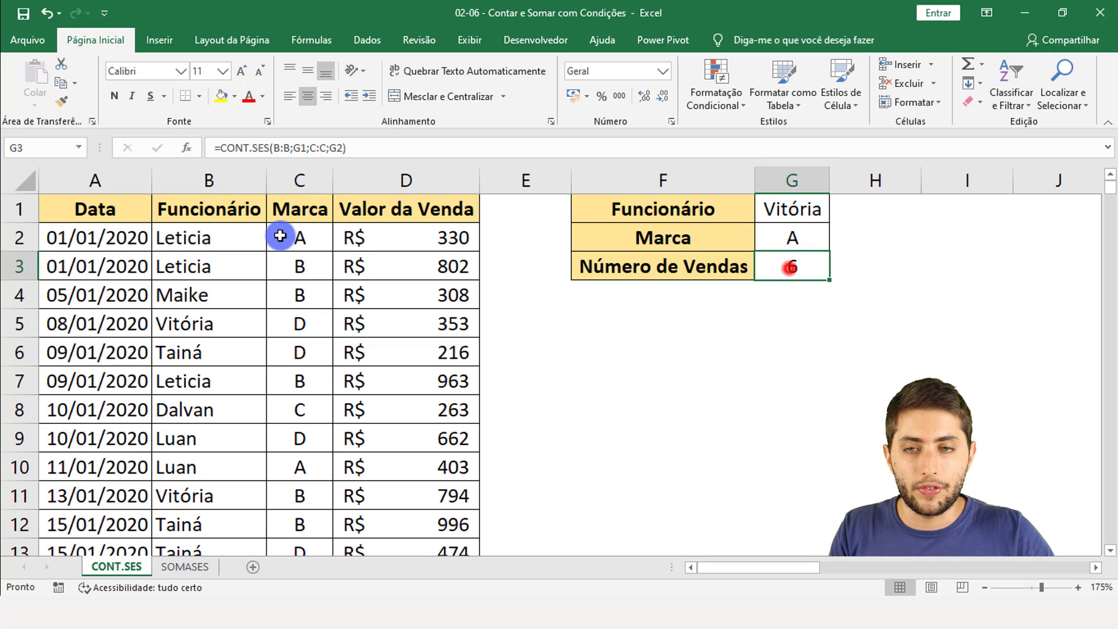
{"action": "left_click", "coordinate": [810, 211]}
{"action": "left_click", "coordinate": [786, 249]}
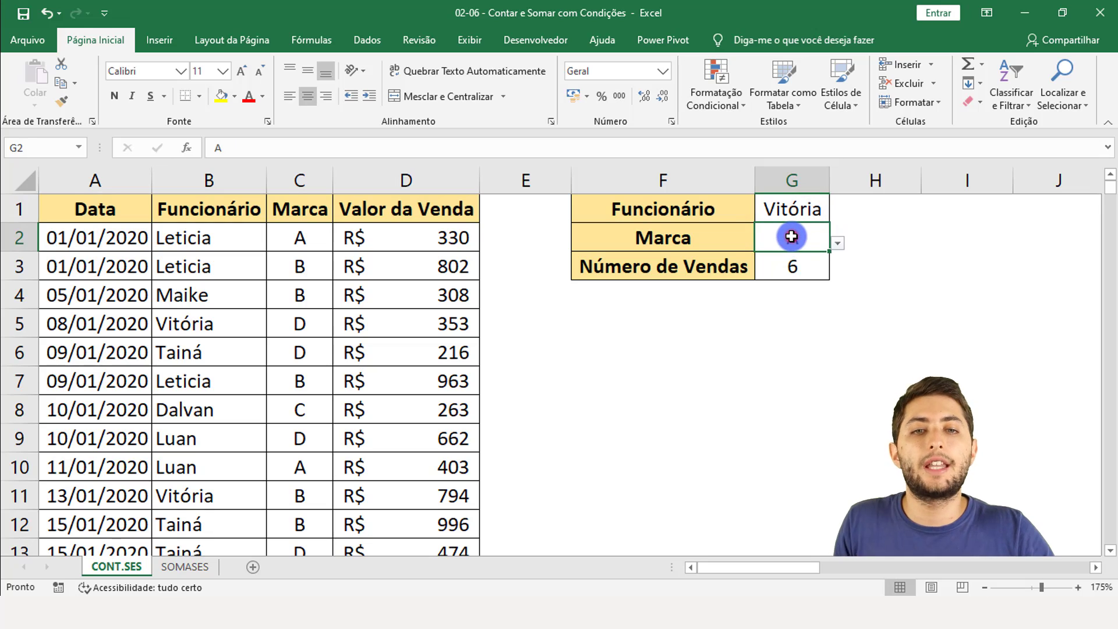
{"action": "left_click", "coordinate": [814, 267]}
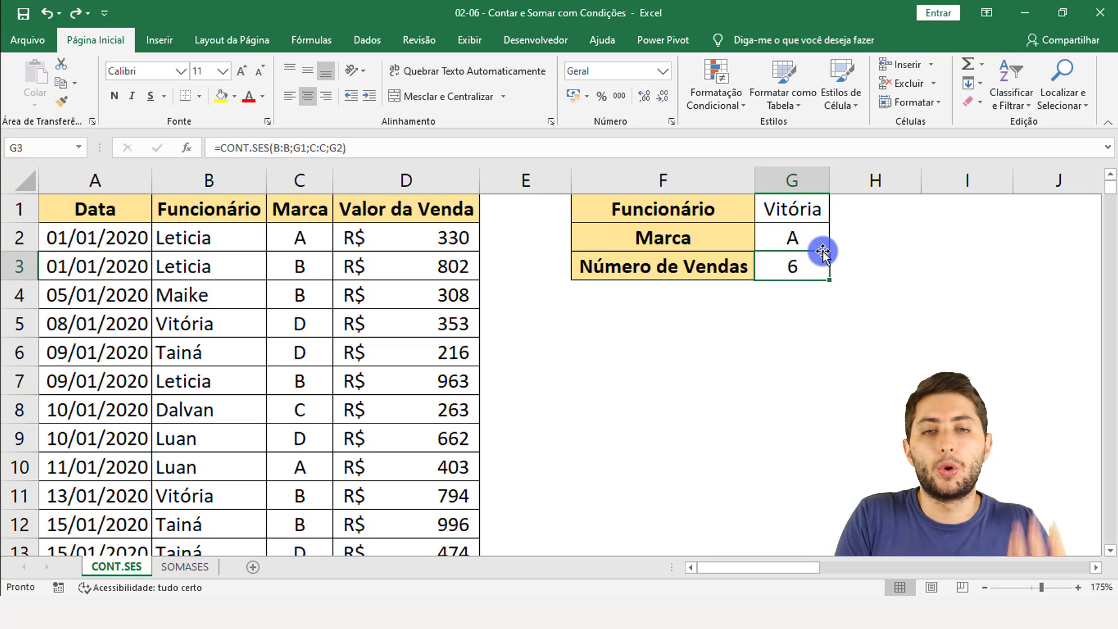
{"action": "left_click", "coordinate": [809, 205]}
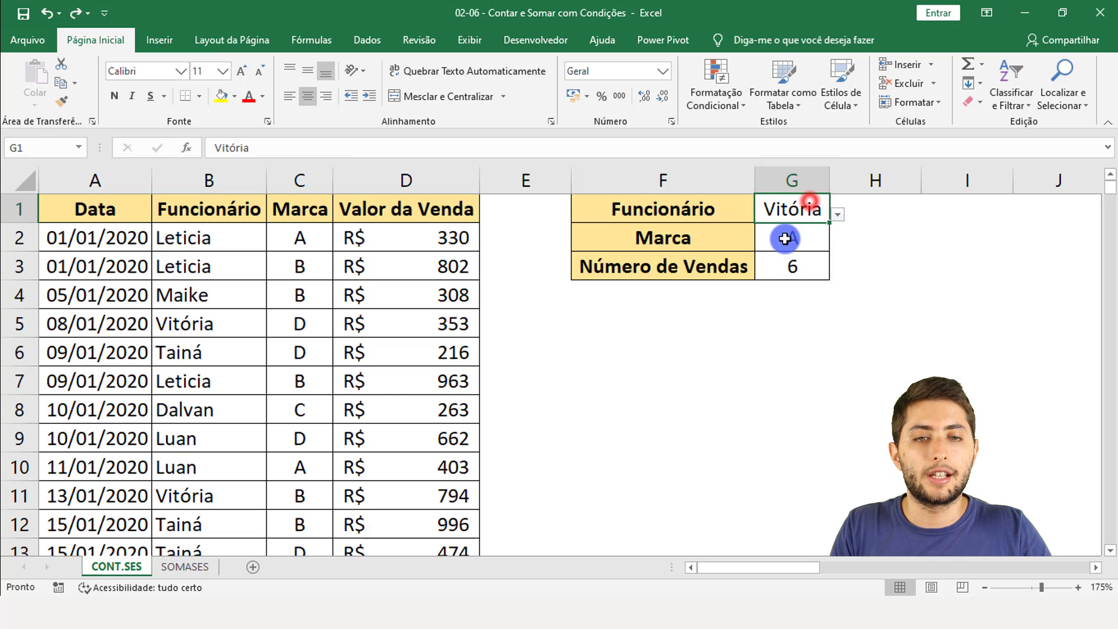
{"action": "left_click", "coordinate": [785, 239]}
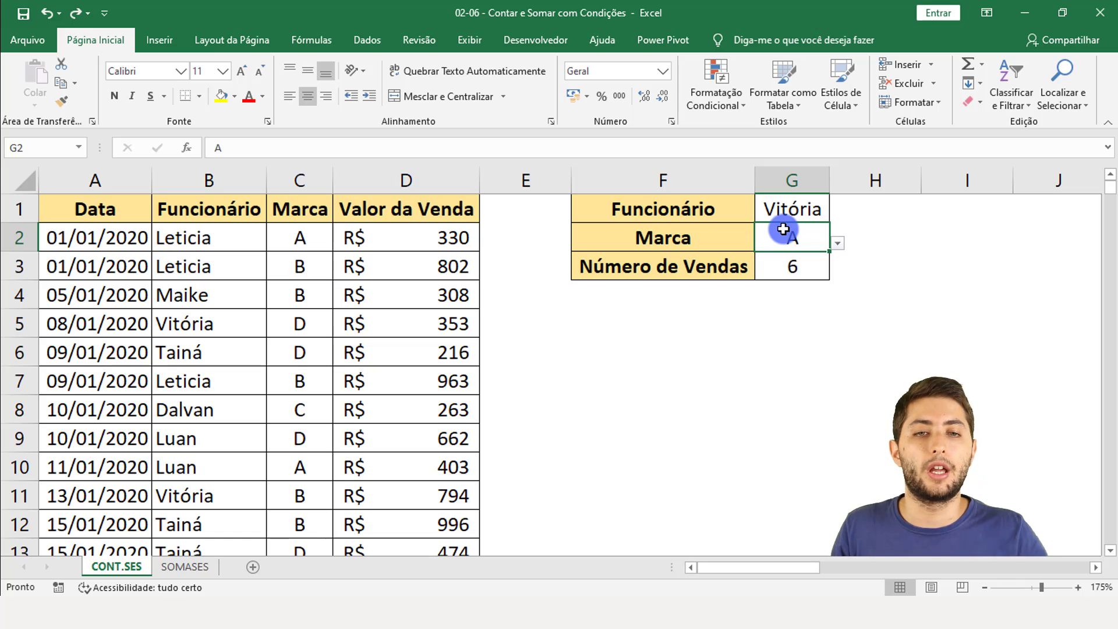
{"action": "left_click", "coordinate": [808, 263]}
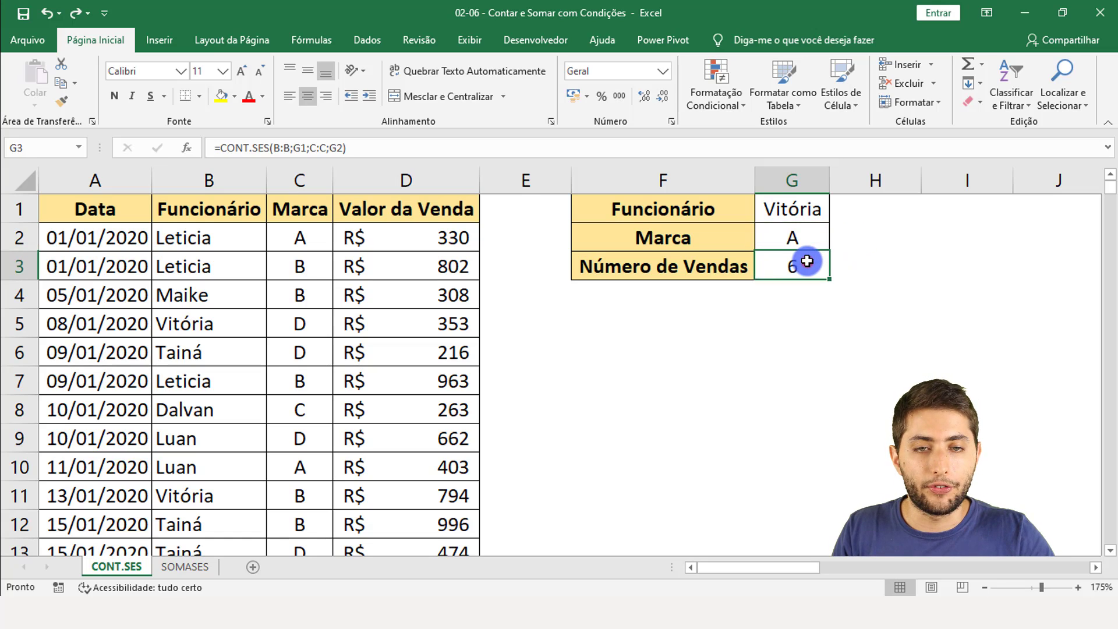
{"action": "left_click", "coordinate": [796, 211]}
{"action": "left_click", "coordinate": [796, 238]}
{"action": "left_click", "coordinate": [796, 212]}
{"action": "left_click", "coordinate": [796, 239]}
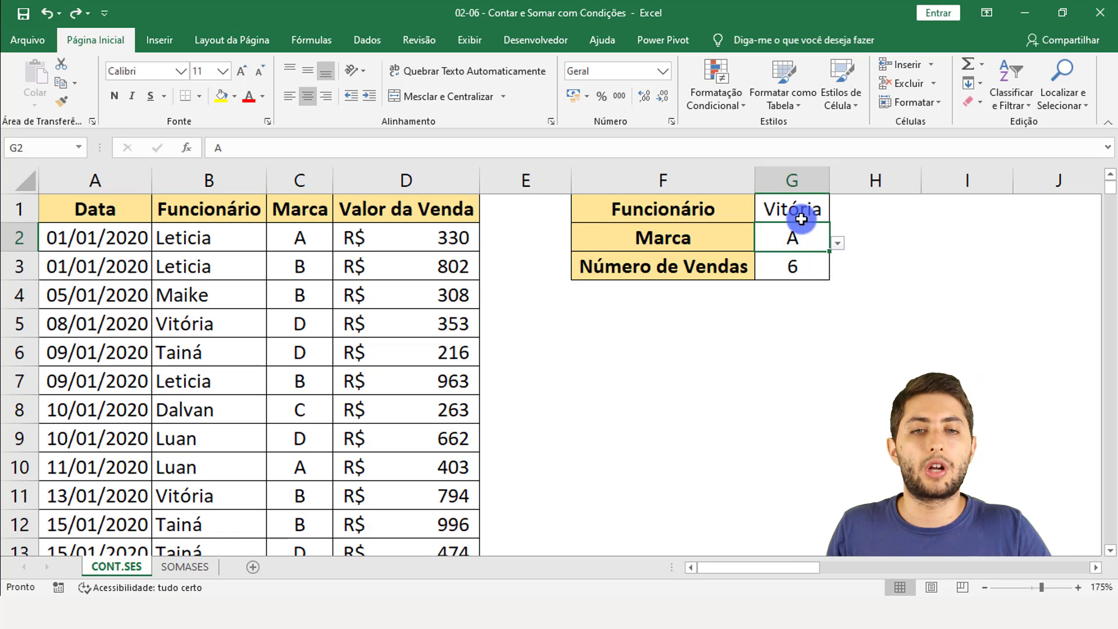
{"action": "left_click", "coordinate": [799, 215]}
{"action": "left_click", "coordinate": [795, 231]}
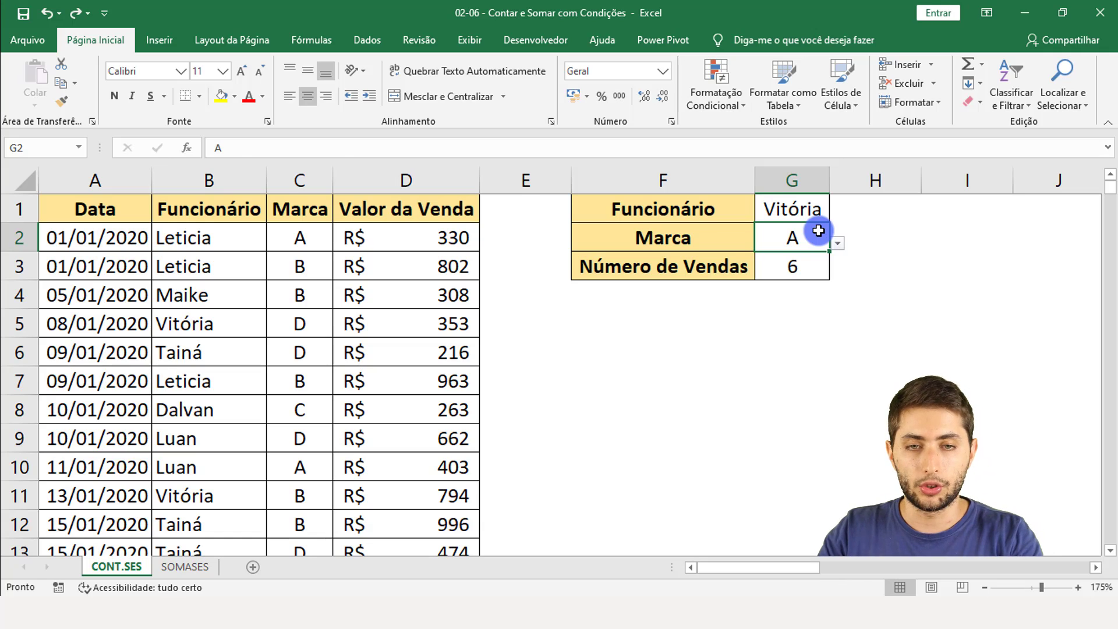
Step: Set the brand to B and choose a different employee from the G1 dropdown
{"action": "type", "text": "B"}
{"action": "key", "text": "Return"}
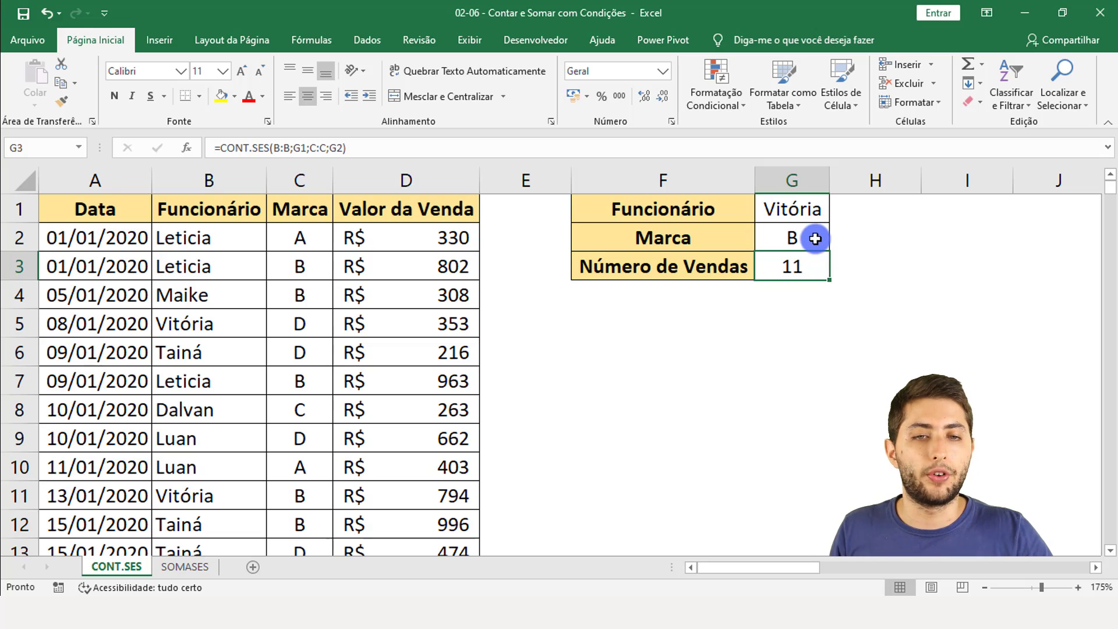
{"action": "left_click", "coordinate": [799, 205]}
{"action": "left_click", "coordinate": [799, 231]}
{"action": "left_click", "coordinate": [806, 267]}
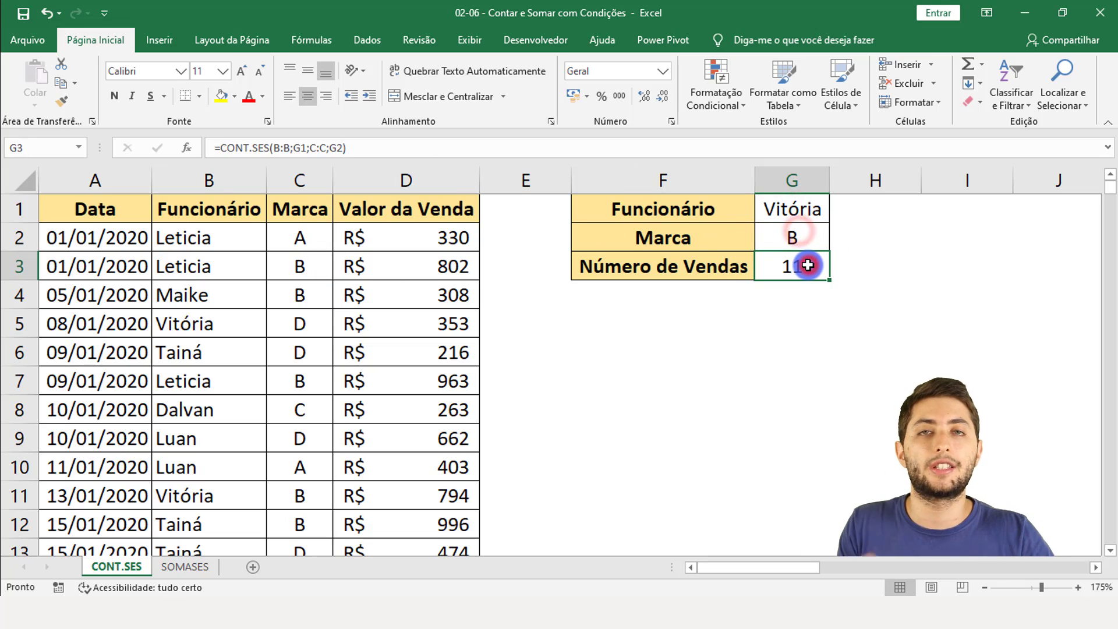
{"action": "left_click", "coordinate": [805, 208]}
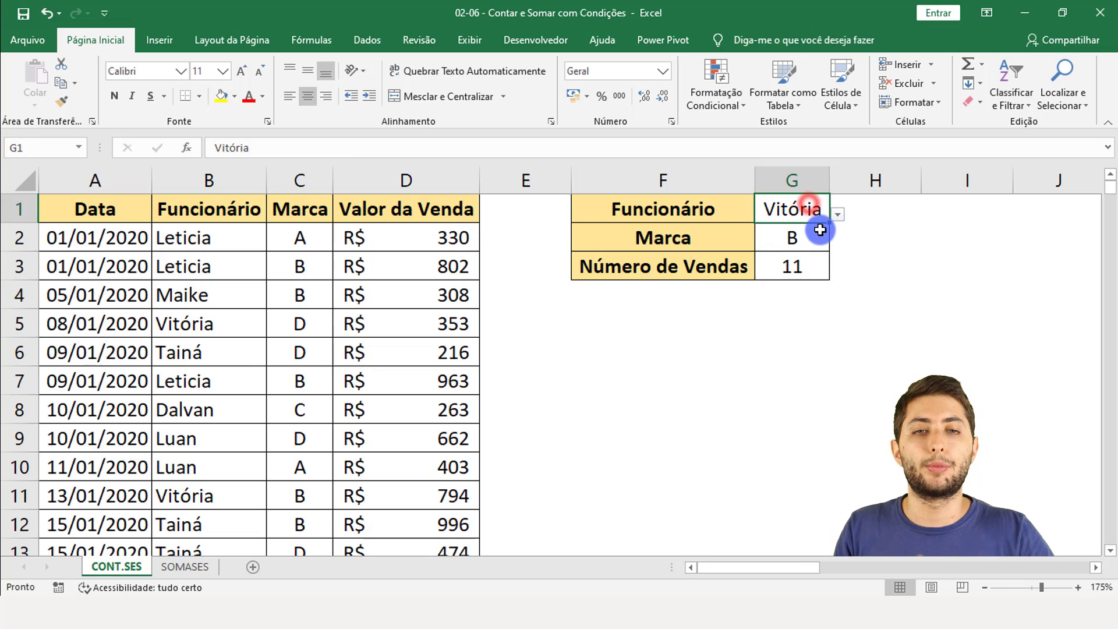
{"action": "left_click", "coordinate": [842, 216]}
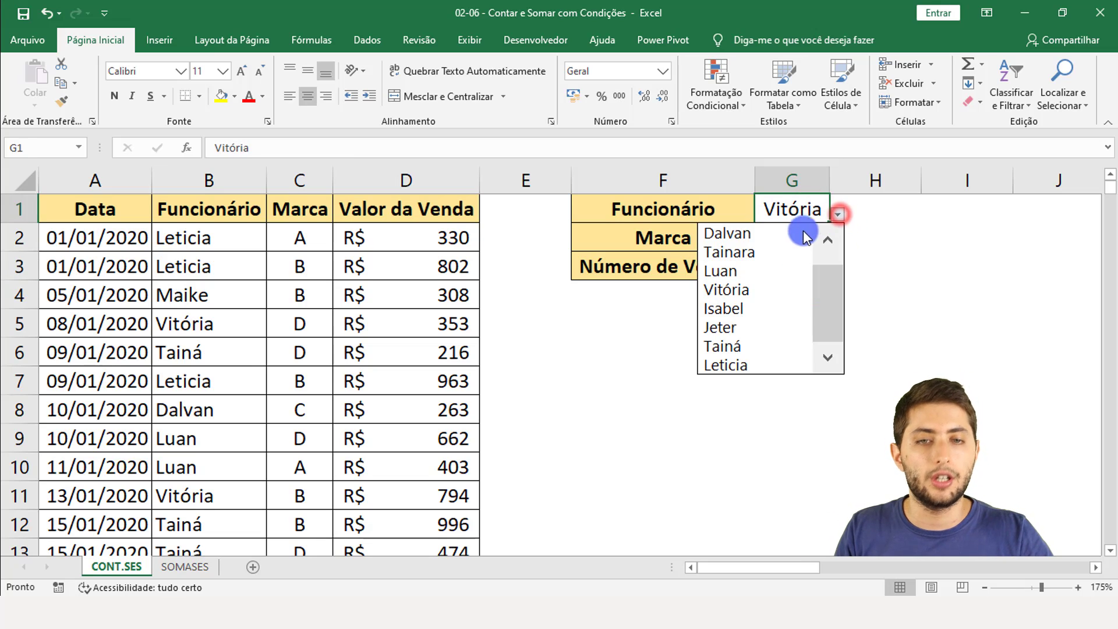
{"action": "left_click", "coordinate": [778, 273]}
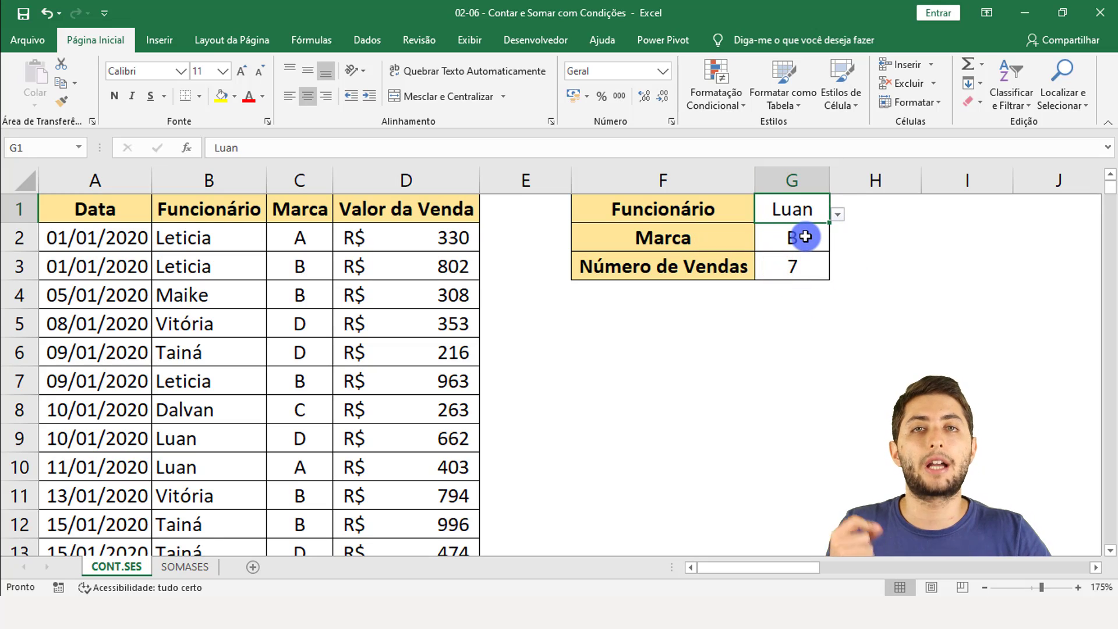
Step: Change the brand in G2 to A and confirm the count rises from 7 to 9
{"action": "left_click", "coordinate": [796, 271]}
{"action": "left_click", "coordinate": [827, 239]}
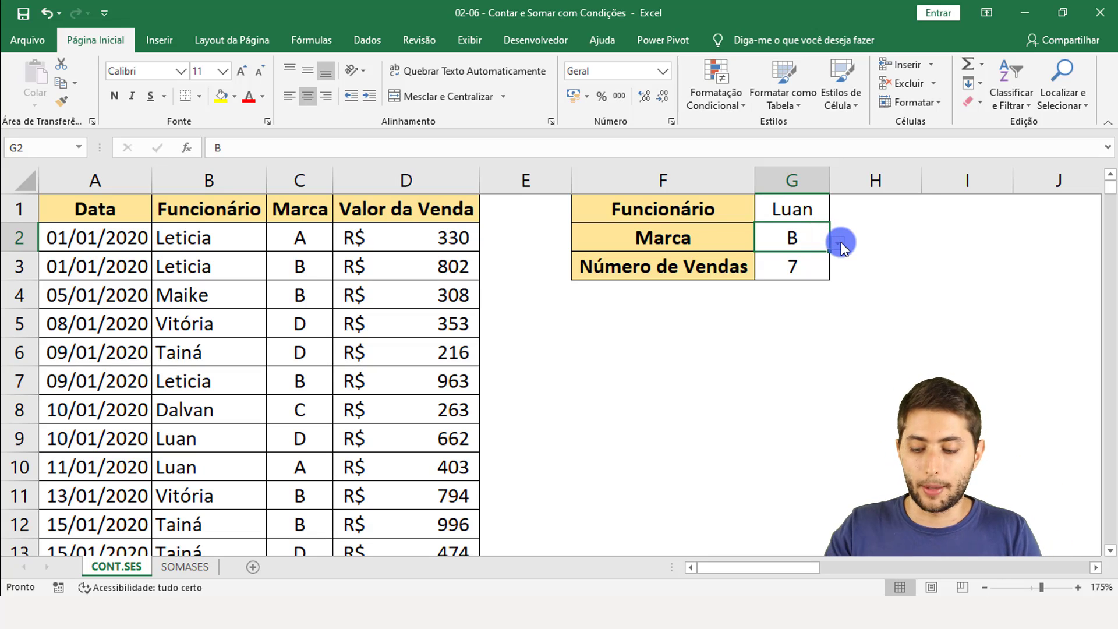
{"action": "type", "text": "A"}
{"action": "key", "text": "Return"}
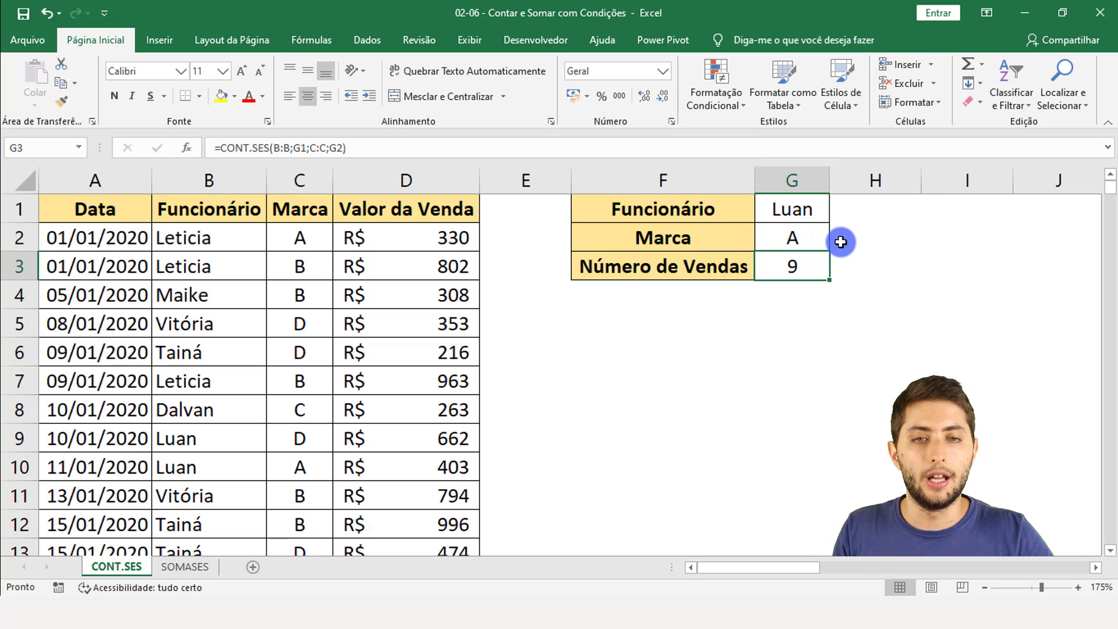
{"action": "left_click", "coordinate": [808, 213]}
{"action": "left_click", "coordinate": [794, 241]}
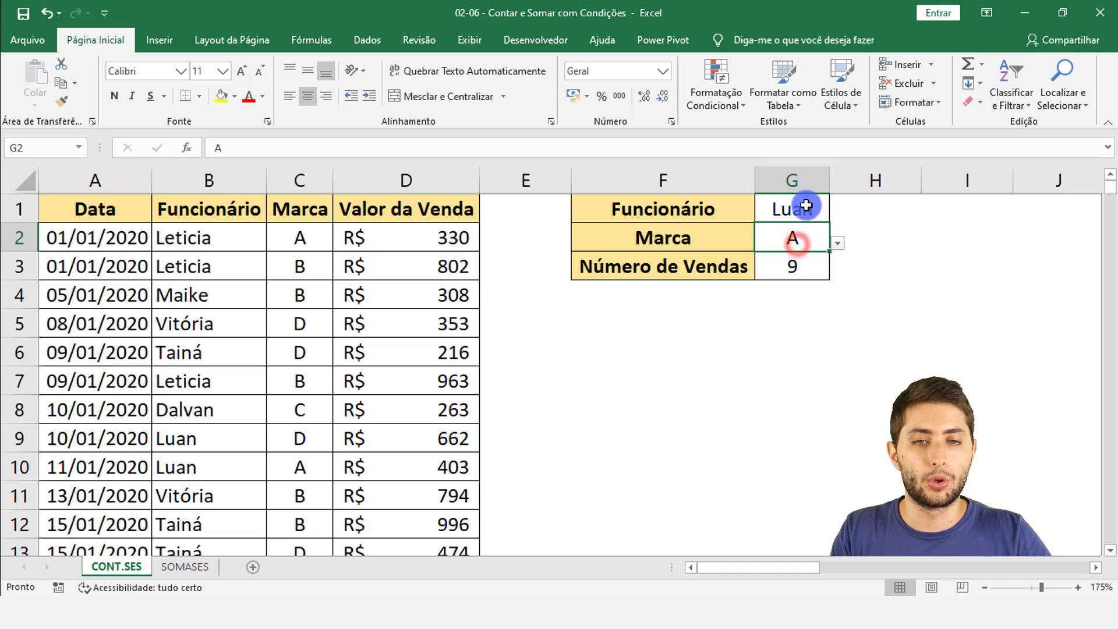
{"action": "left_click", "coordinate": [793, 265]}
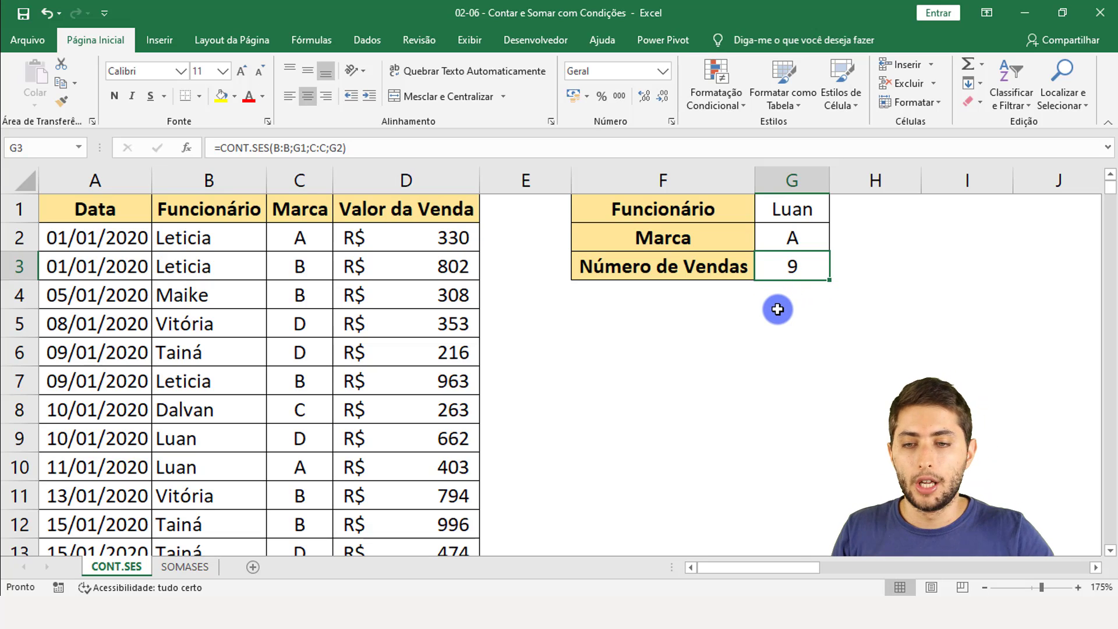
Step: Switch to the SOMASES sheet and review the month, year and revenue columns and Janeiro criterion
{"action": "left_click", "coordinate": [194, 568]}
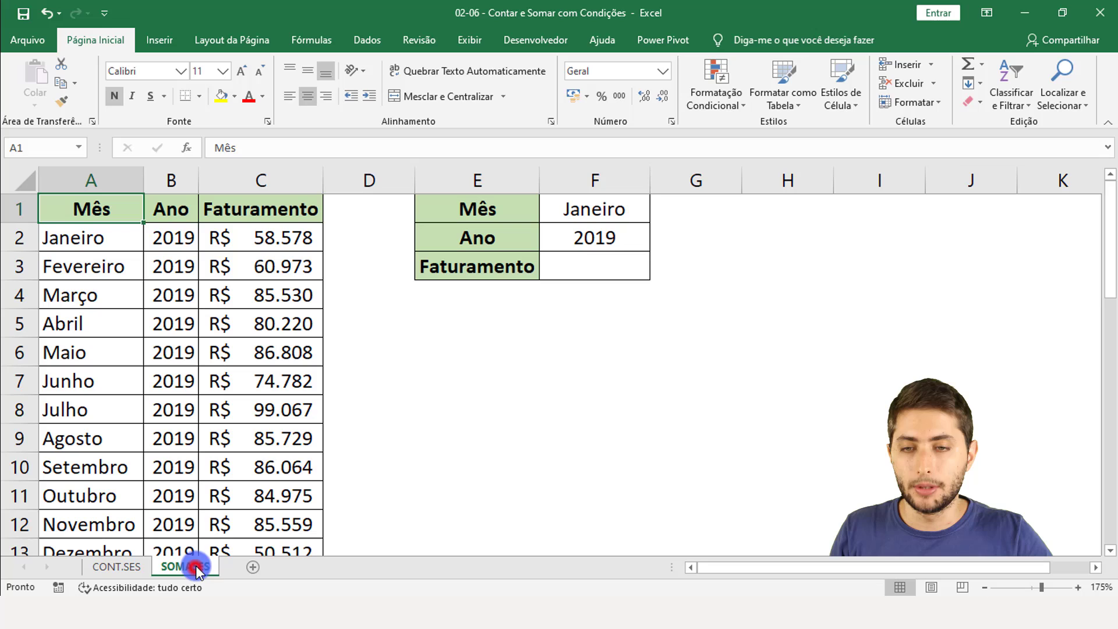
{"action": "left_click", "coordinate": [591, 263]}
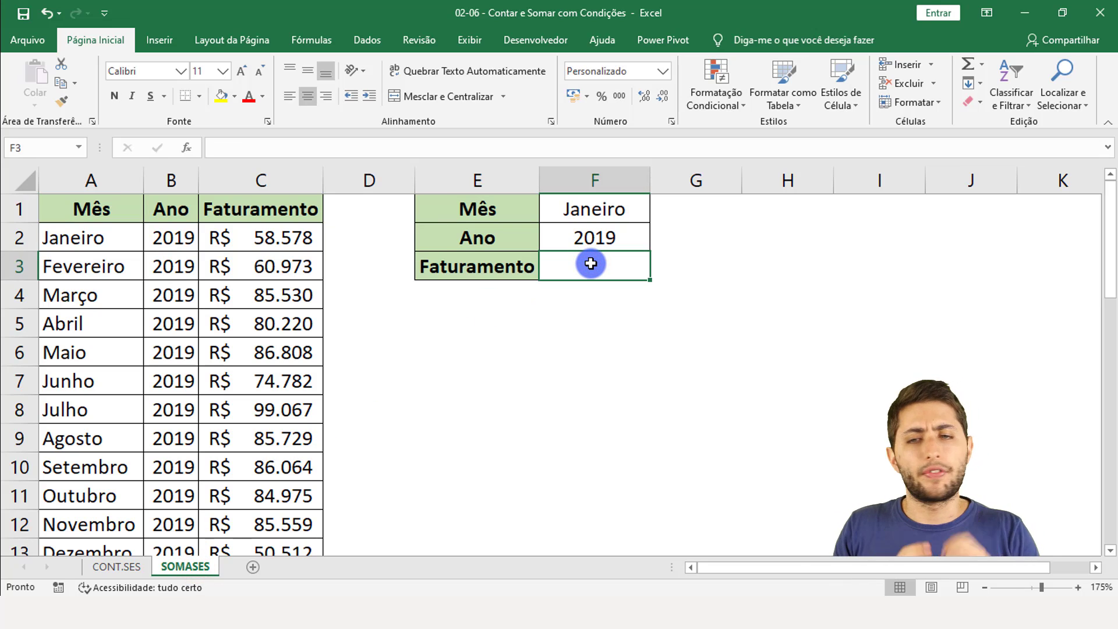
{"action": "left_click", "coordinate": [70, 176]}
{"action": "left_click", "coordinate": [175, 174]}
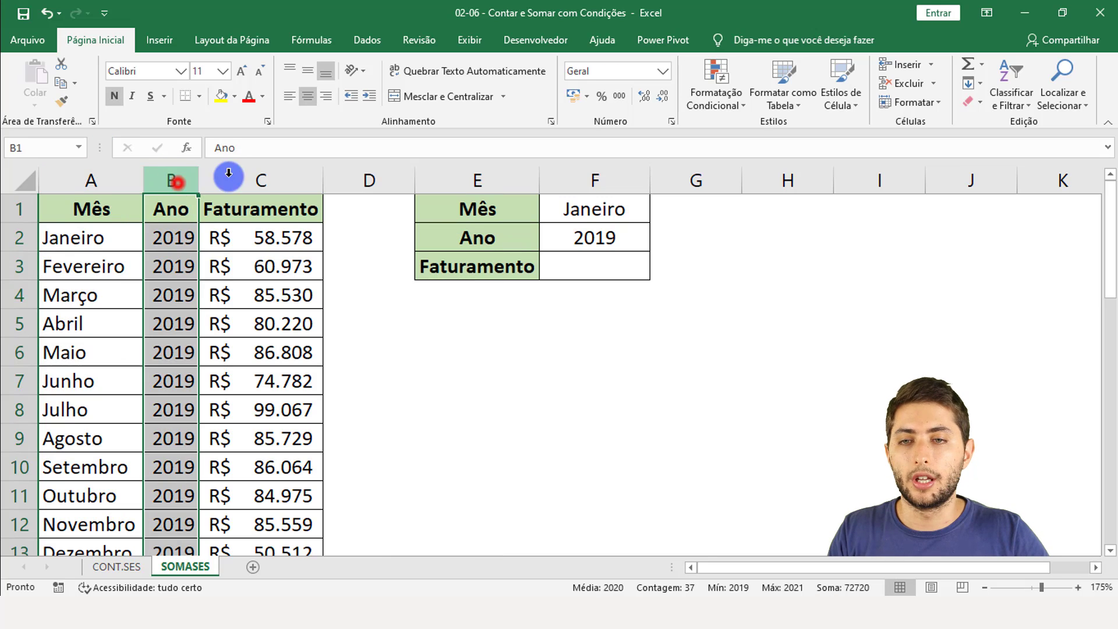
{"action": "left_click", "coordinate": [261, 177]}
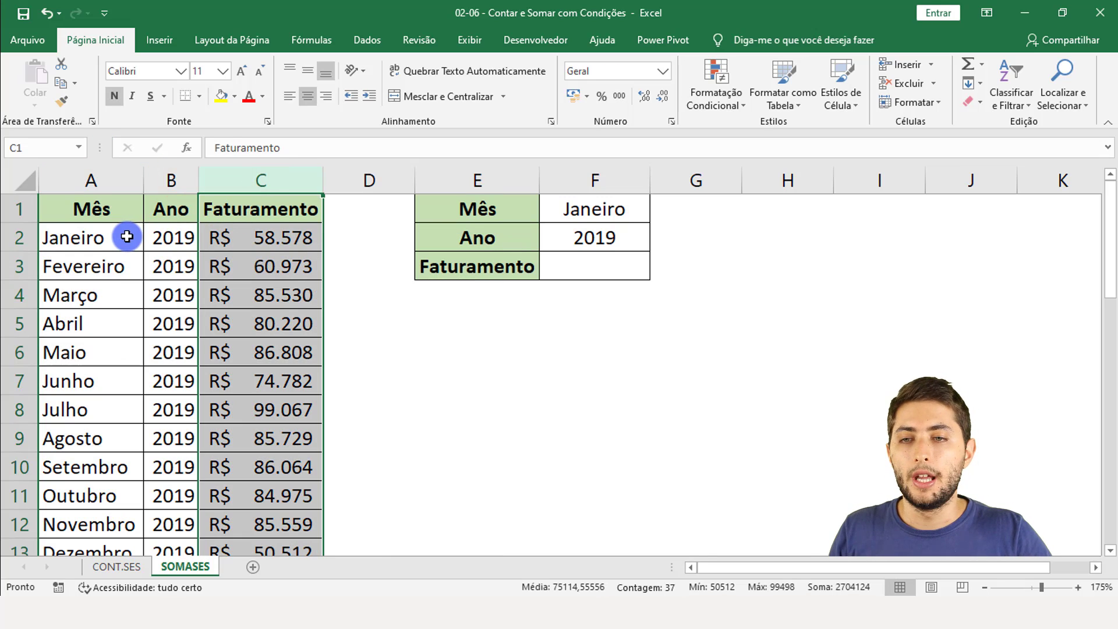
{"action": "left_click_drag", "start_coordinate": [124, 233], "coordinate": [166, 235]}
{"action": "left_click", "coordinate": [227, 237]}
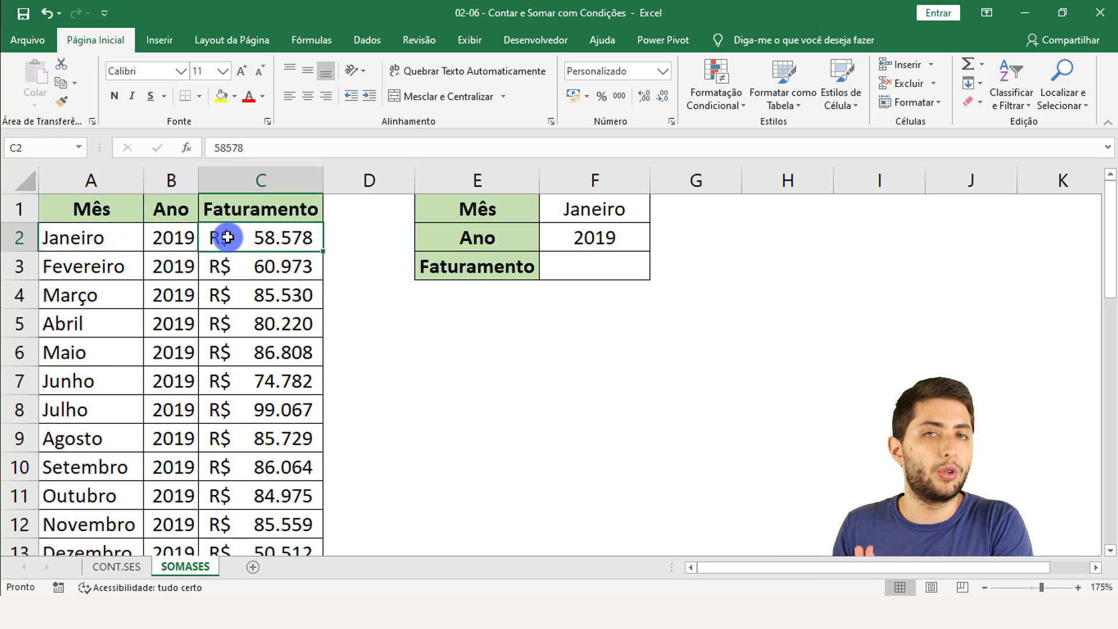
{"action": "left_click", "coordinate": [88, 265]}
{"action": "left_click", "coordinate": [156, 266]}
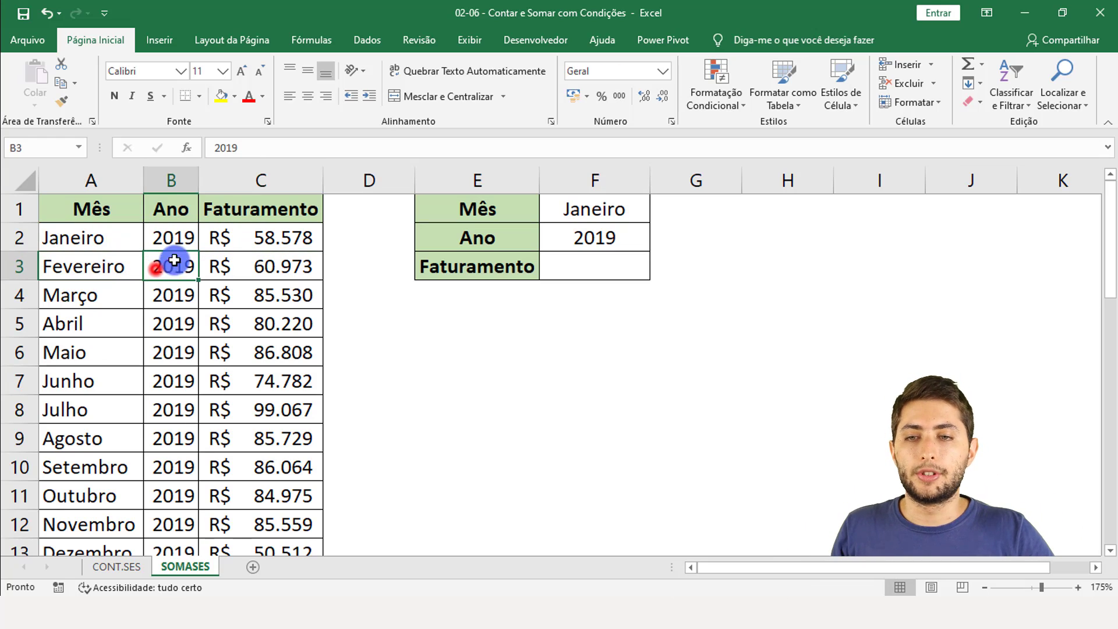
{"action": "left_click", "coordinate": [253, 262]}
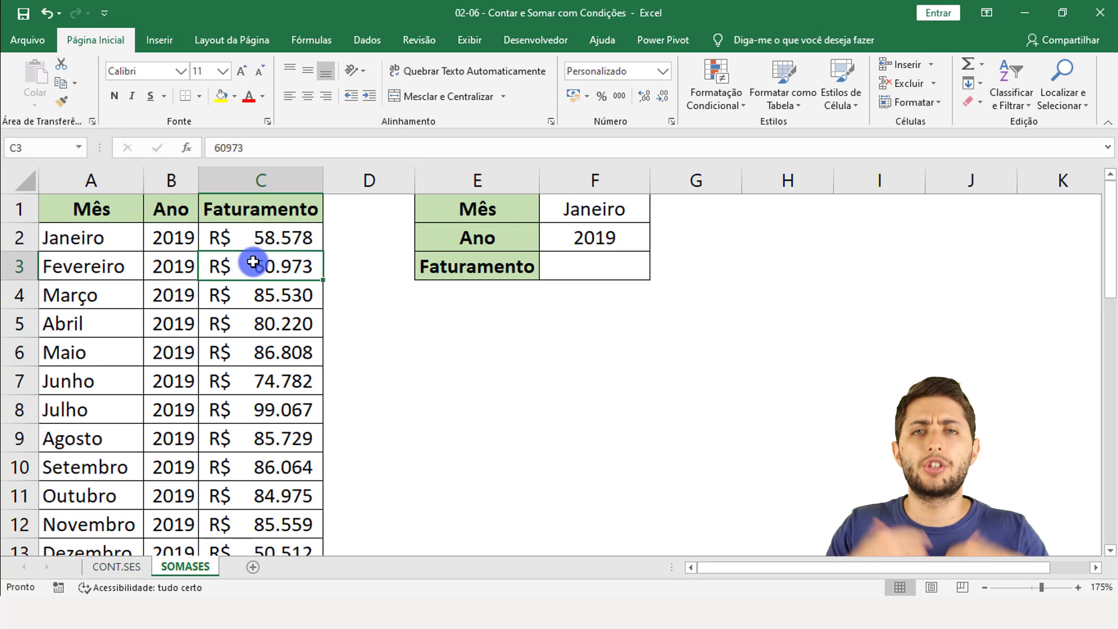
{"action": "left_click", "coordinate": [585, 266]}
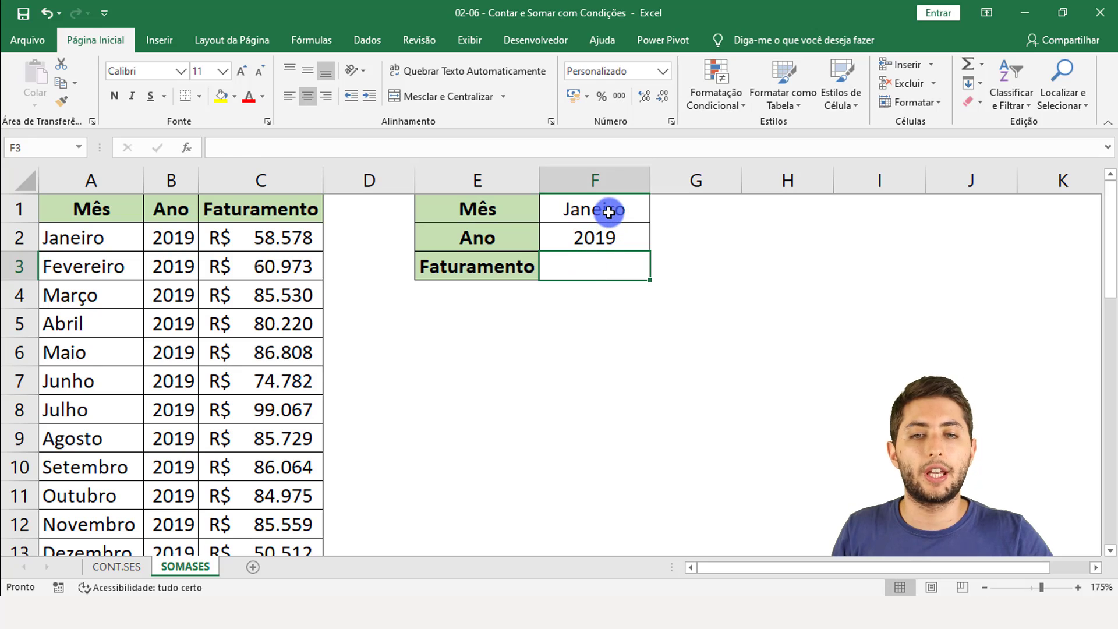
{"action": "left_click", "coordinate": [608, 212]}
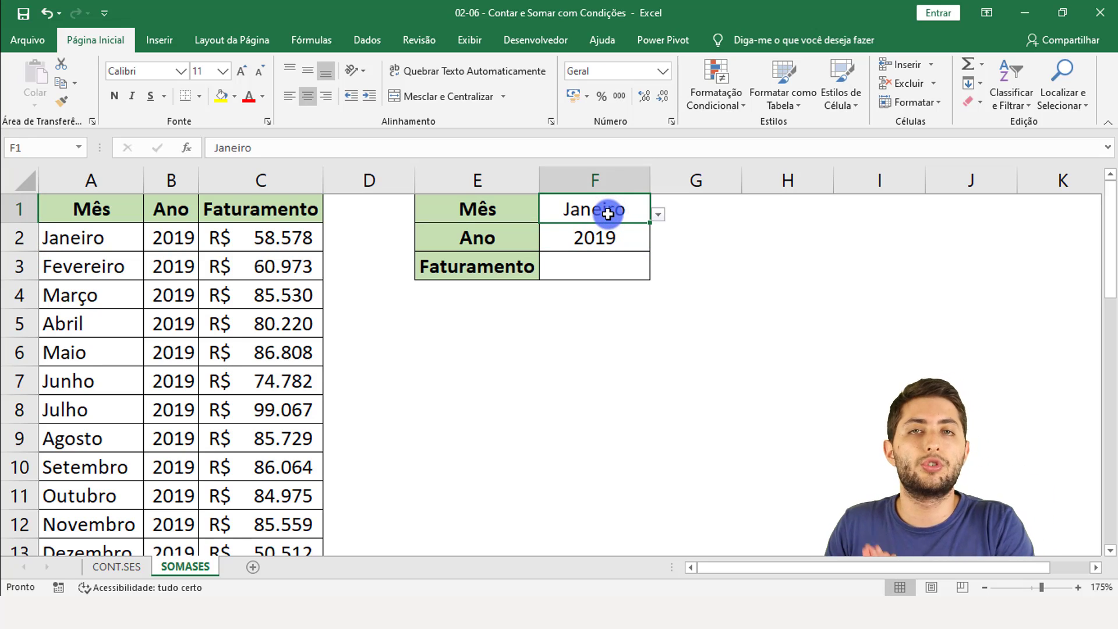
Step: Highlight columns A, B and C again and select result cell F3
{"action": "left_click", "coordinate": [89, 175]}
{"action": "left_click", "coordinate": [174, 183]}
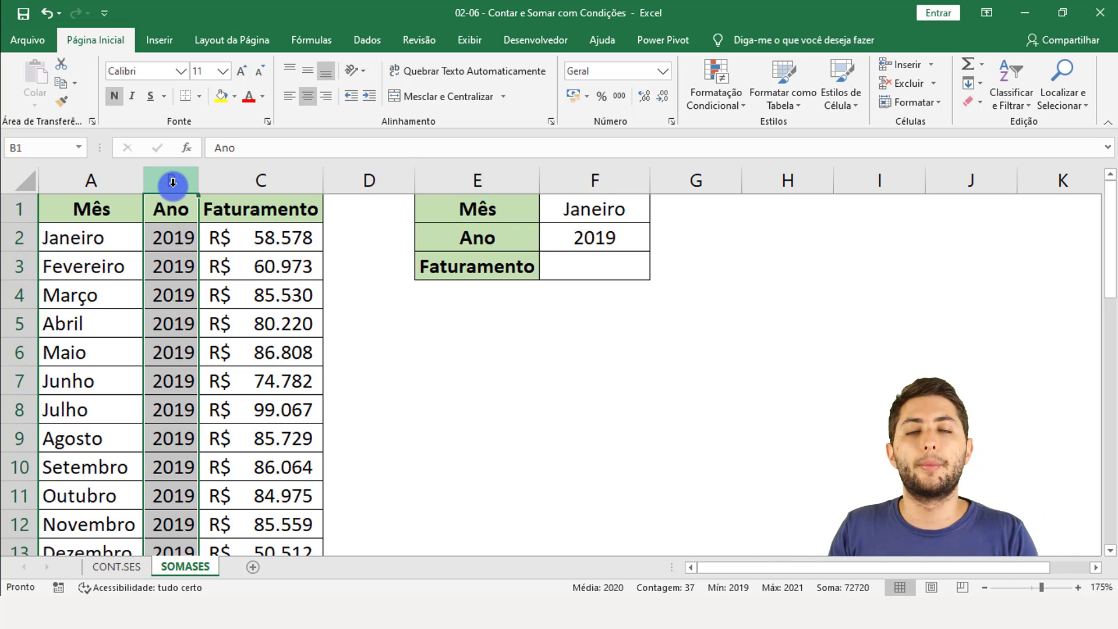
{"action": "left_click", "coordinate": [233, 177]}
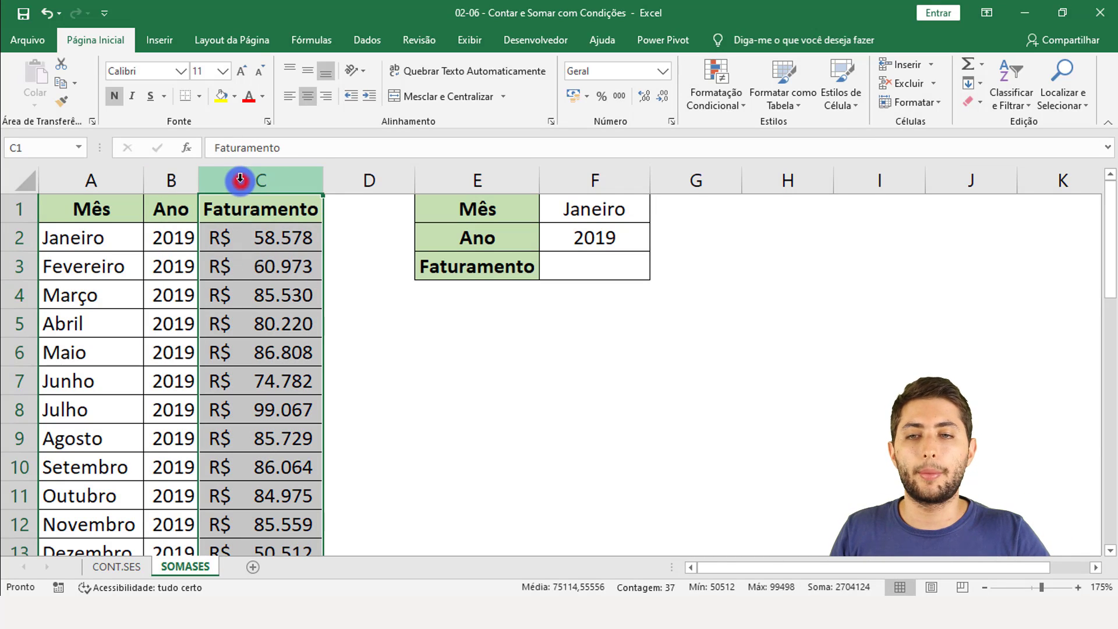
{"action": "left_click", "coordinate": [544, 257]}
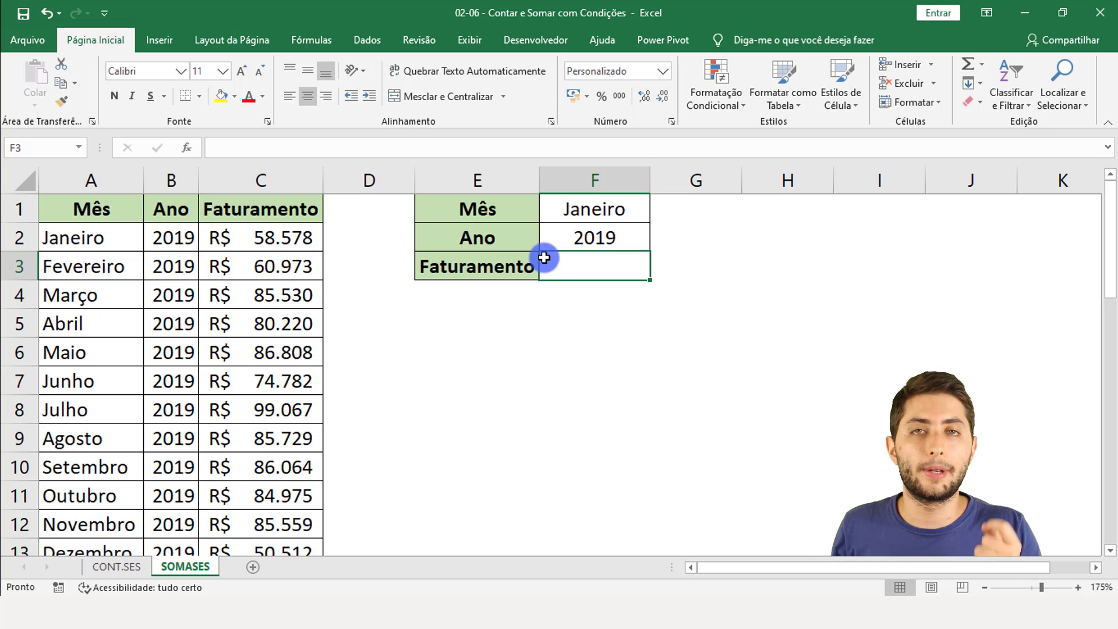
Step: Enter =SOMASES(C:C;A:A;F1; in F3, summing column C by the month in F1
{"action": "type", "text": "="}
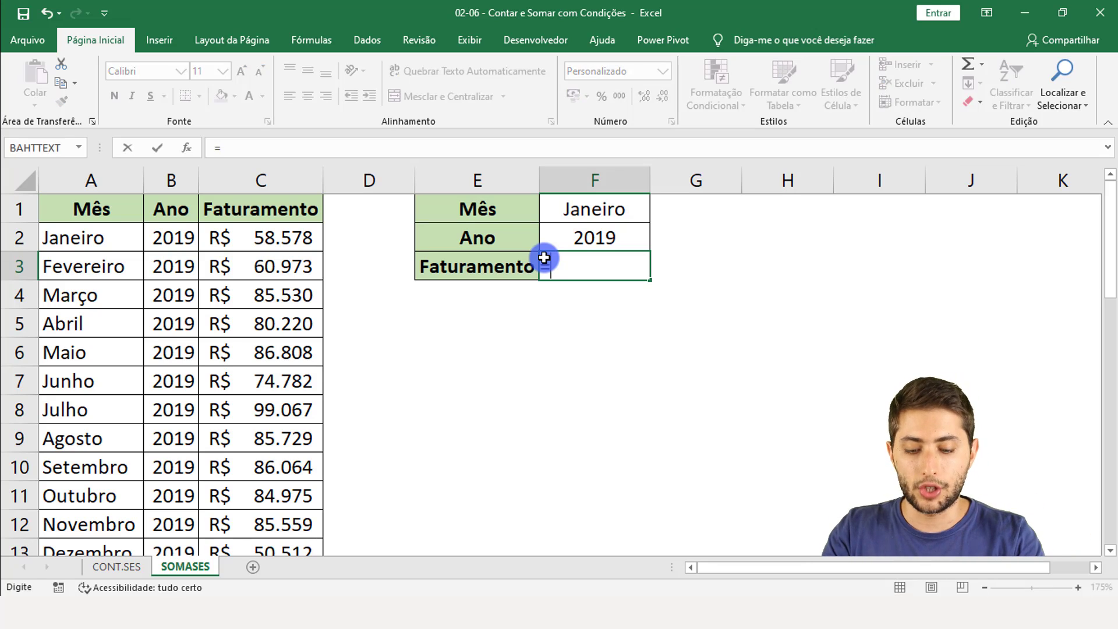
{"action": "type", "text": "somases"}
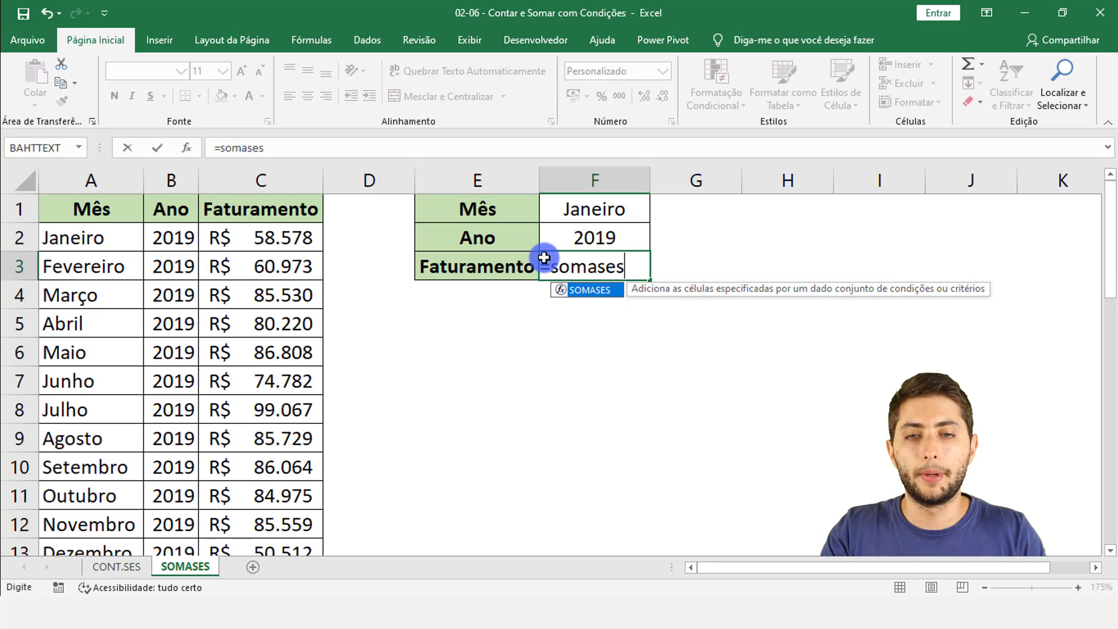
{"action": "key", "text": "Tab"}
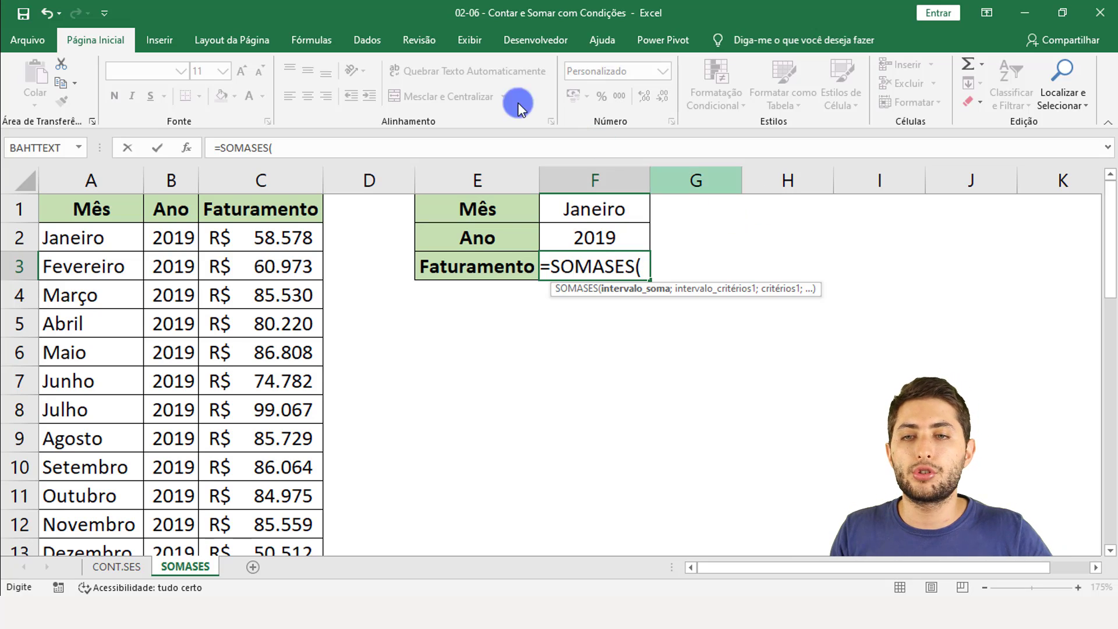
{"action": "left_click", "coordinate": [252, 177]}
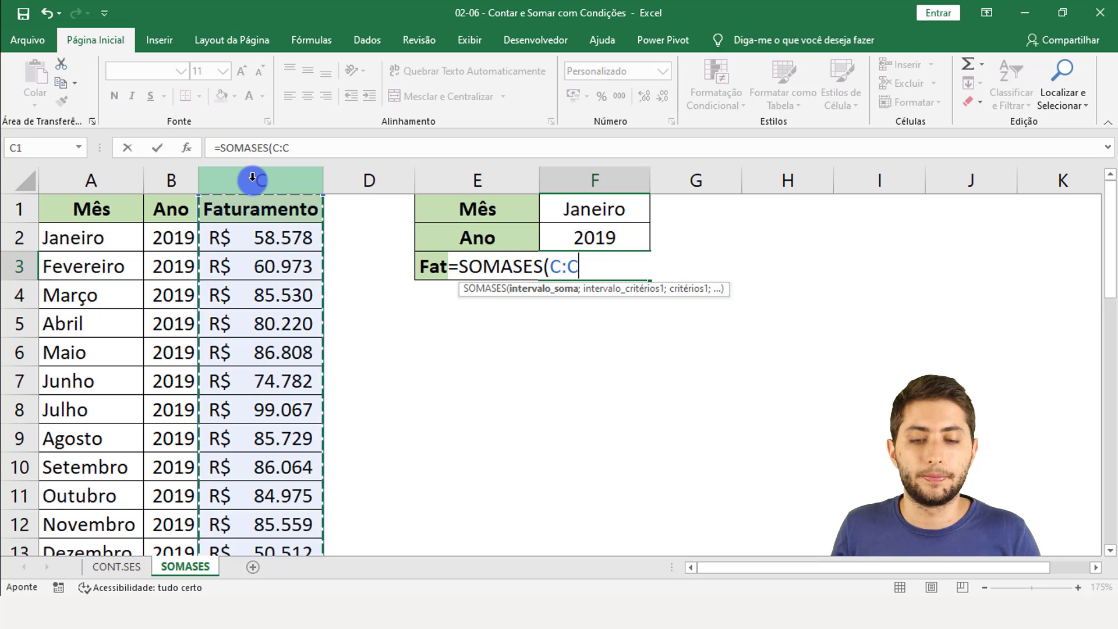
{"action": "type", "text": ";"}
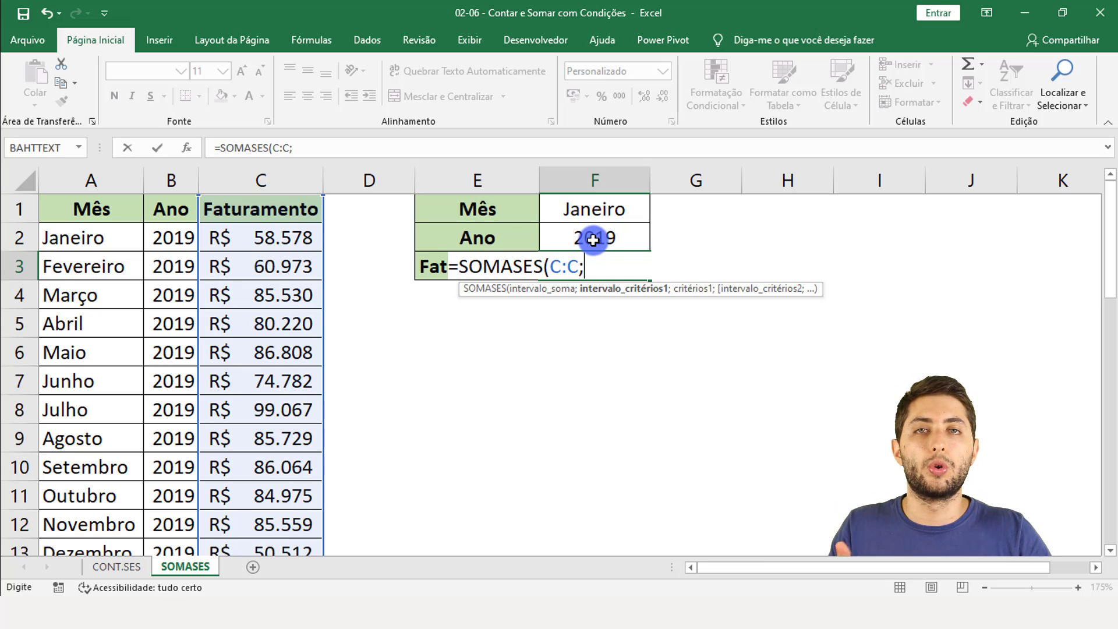
{"action": "left_click", "coordinate": [79, 180]}
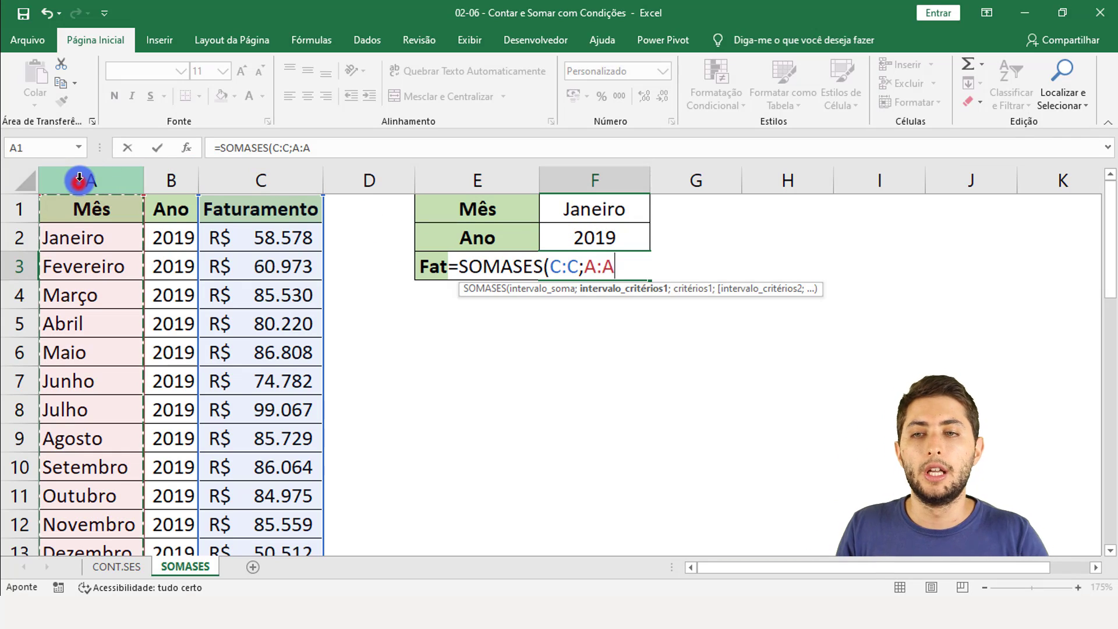
{"action": "type", "text": ";"}
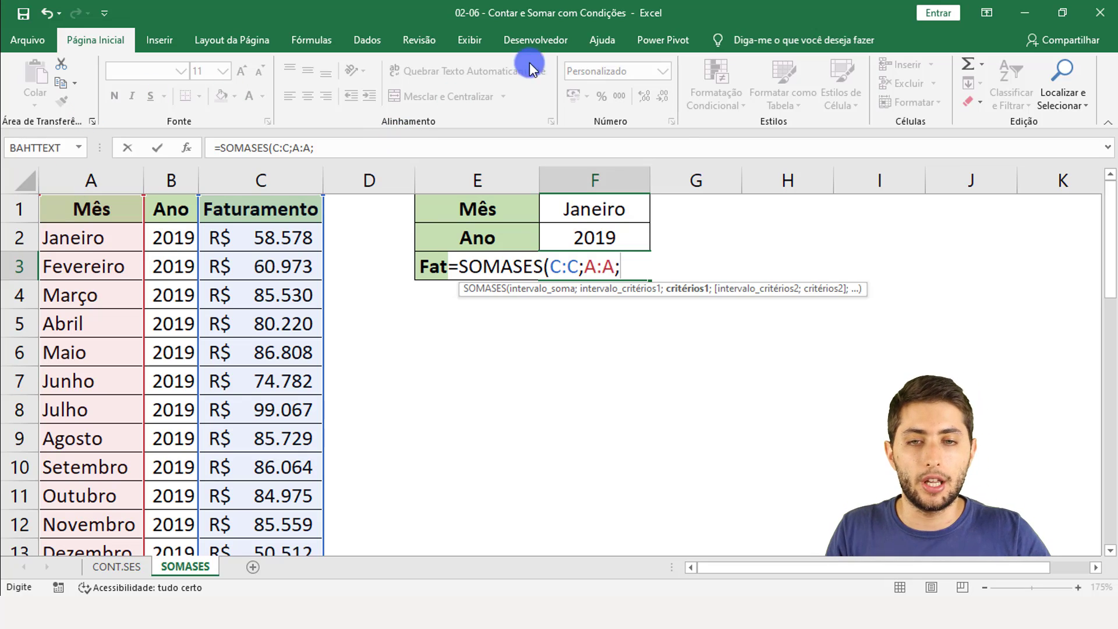
{"action": "left_click", "coordinate": [616, 210]}
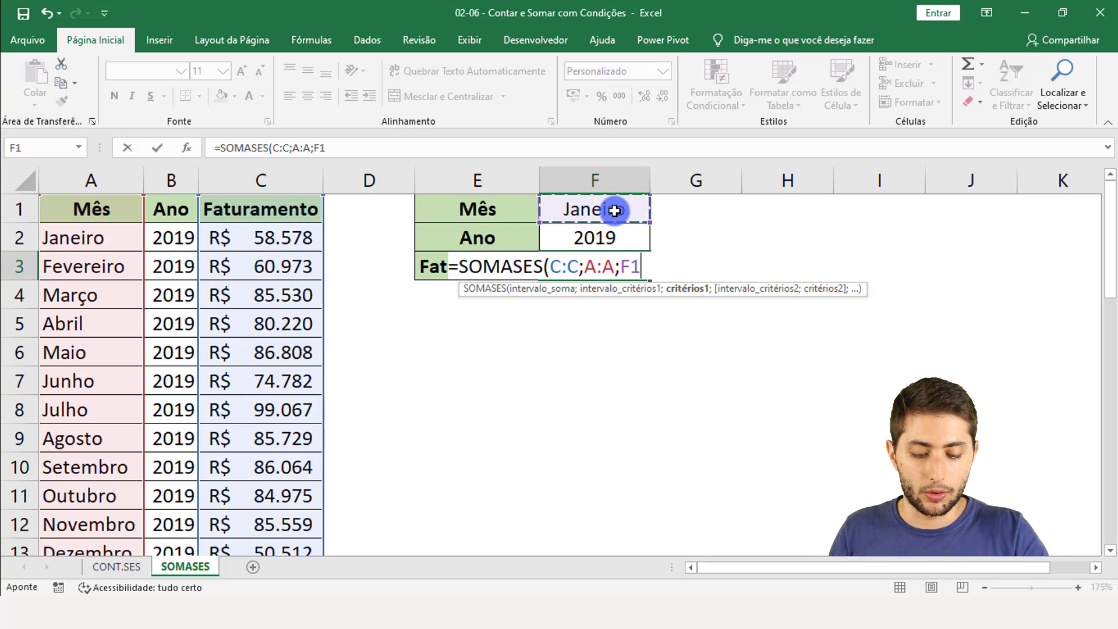
{"action": "type", "text": ";"}
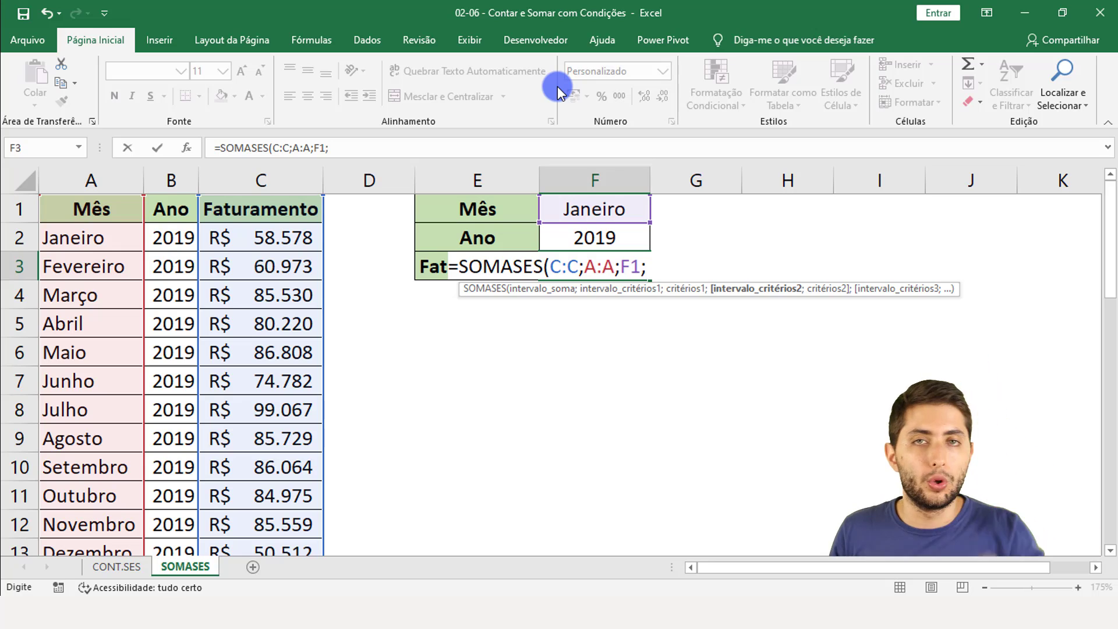
Step: Add B:B with year F2 and commit =SOMASES(C:C;A:A;F1;B:B;F2), giving R$ 58.578
{"action": "left_click", "coordinate": [164, 175]}
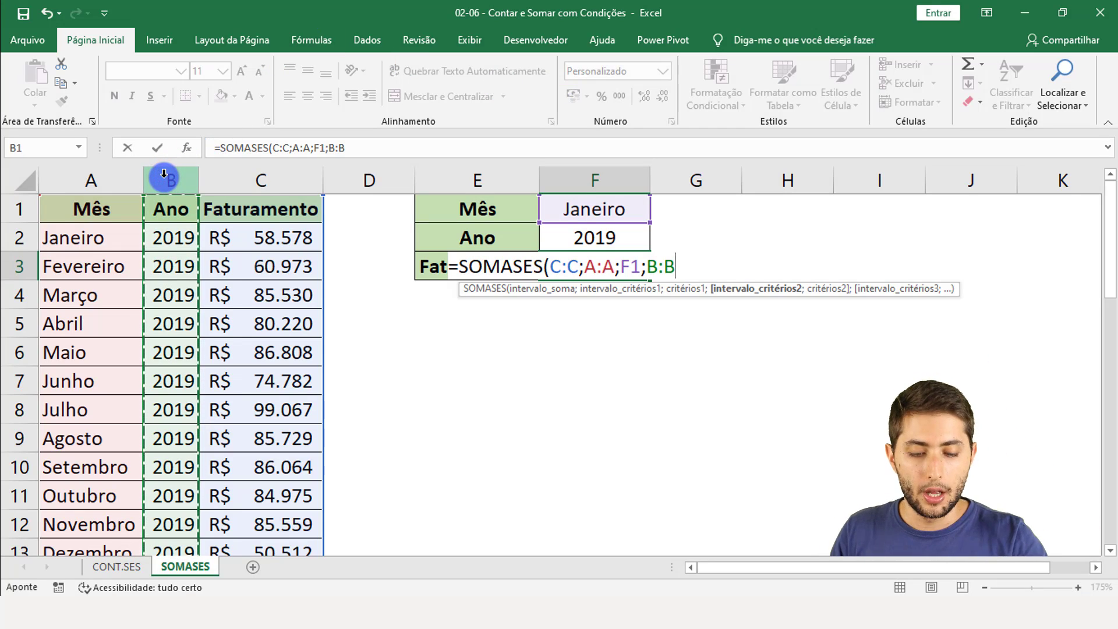
{"action": "type", "text": ";"}
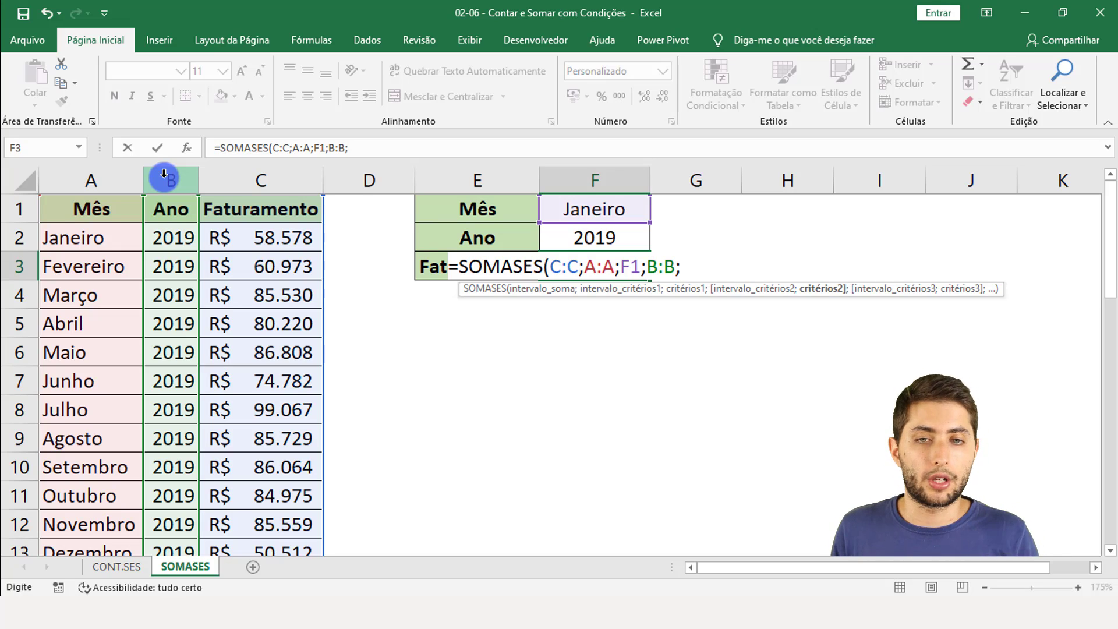
{"action": "left_click", "coordinate": [587, 236]}
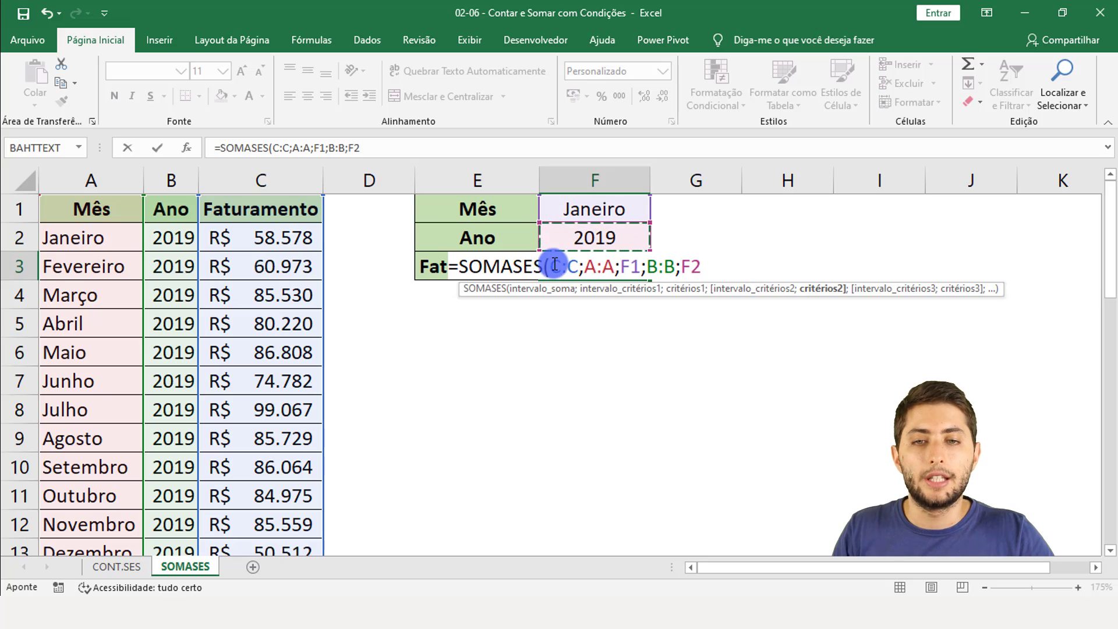
{"action": "left_click_drag", "start_coordinate": [551, 266], "coordinate": [577, 267]}
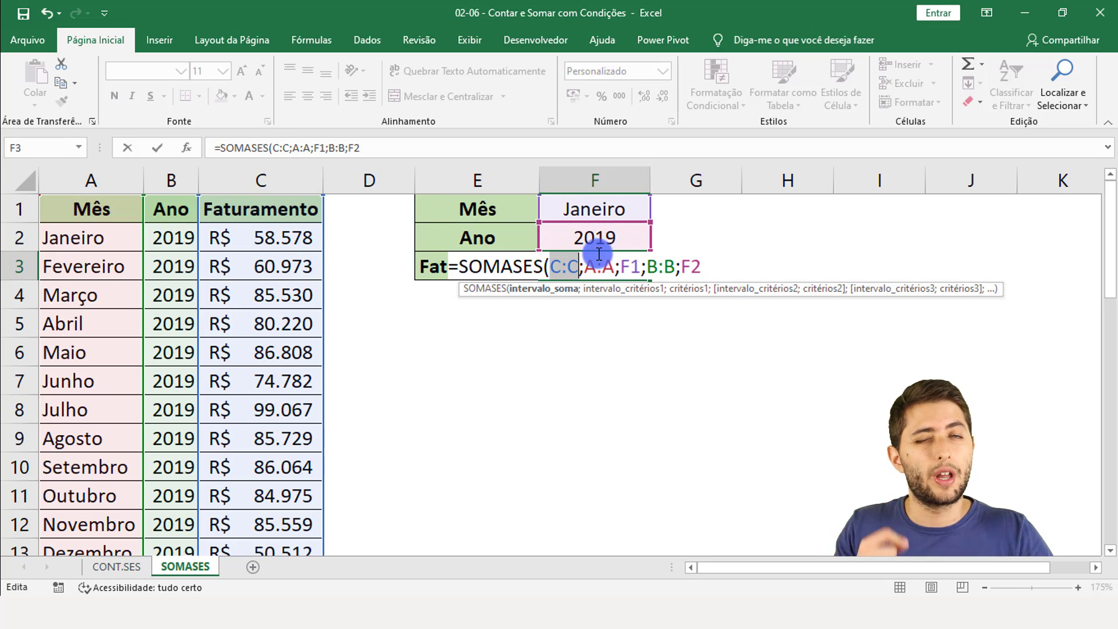
{"action": "left_click", "coordinate": [664, 261]}
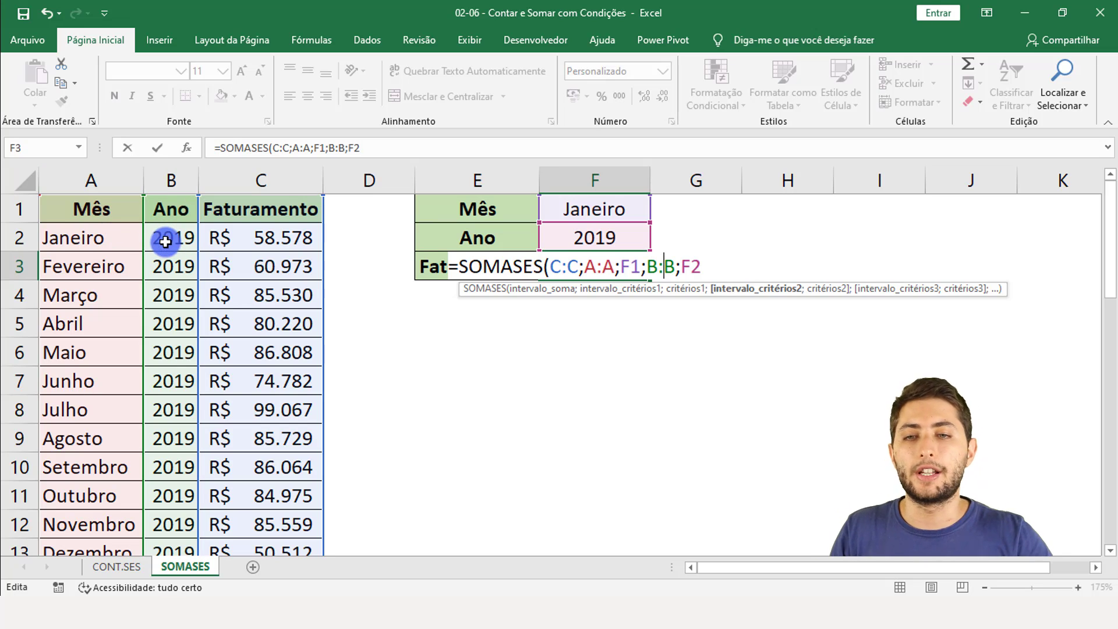
{"action": "left_click", "coordinate": [709, 267]}
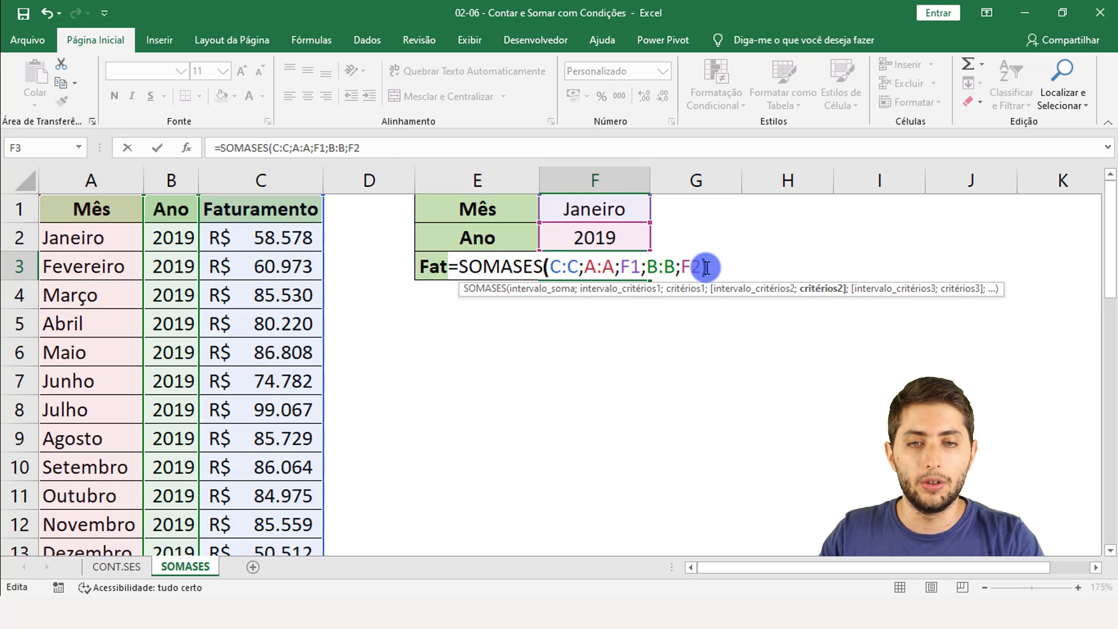
{"action": "type", "text": ")"}
{"action": "key", "text": "Return"}
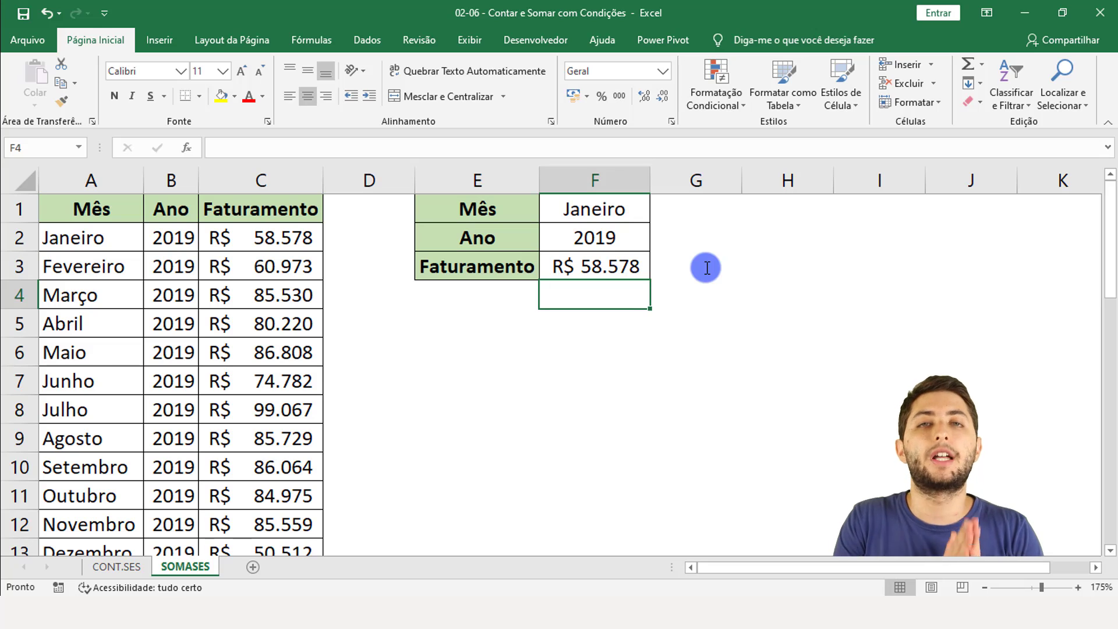
{"action": "left_click", "coordinate": [620, 266]}
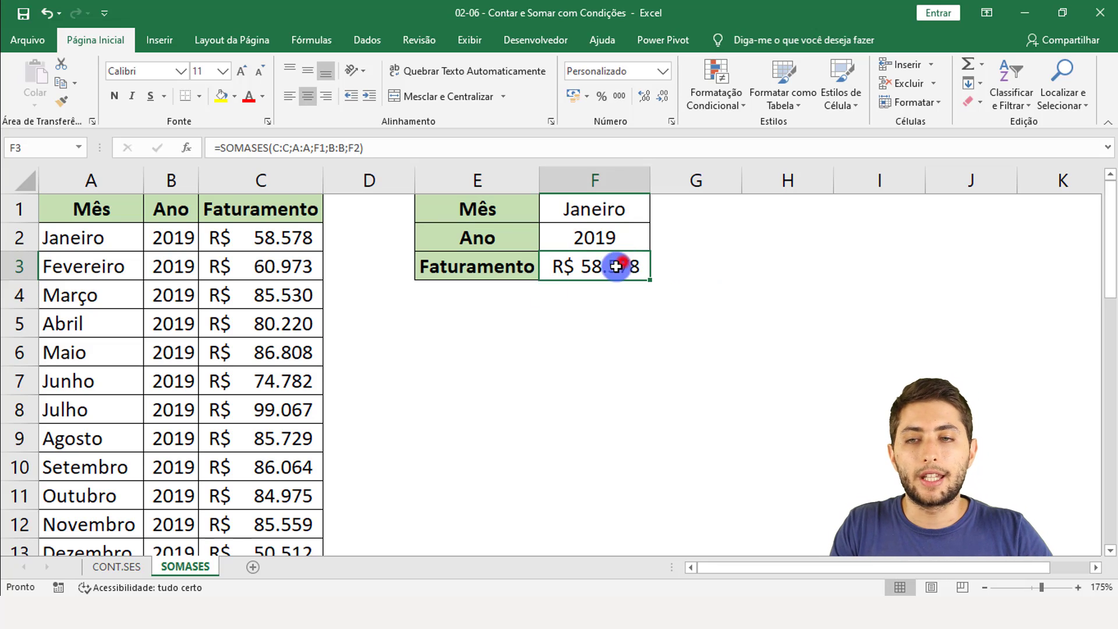
{"action": "left_click_drag", "start_coordinate": [136, 237], "coordinate": [220, 236]}
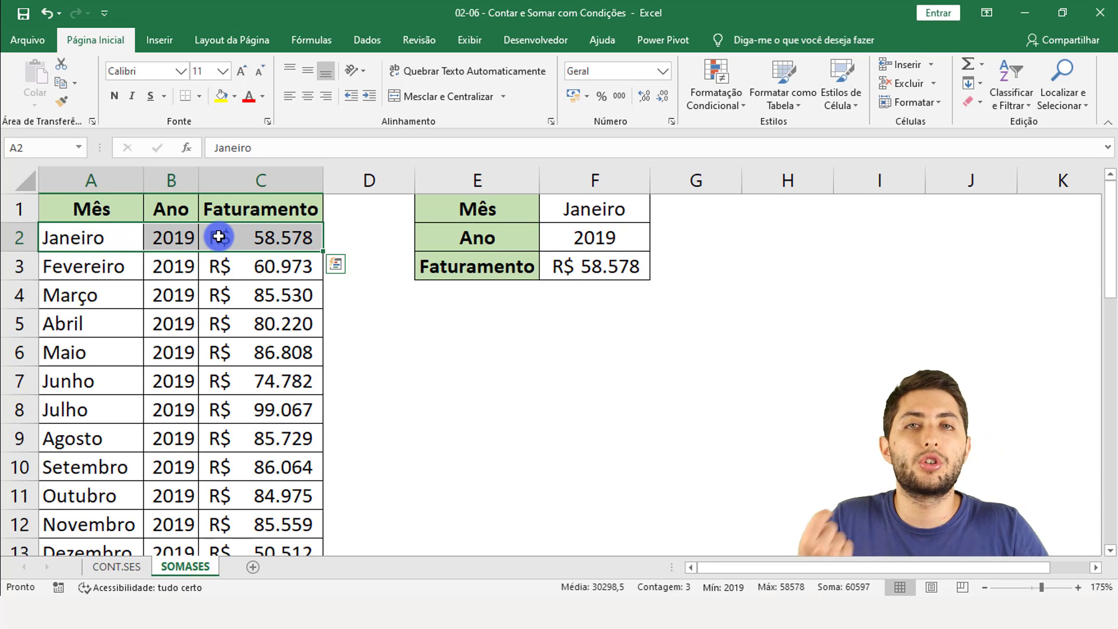
{"action": "left_click", "coordinate": [636, 278]}
{"action": "left_click", "coordinate": [263, 236]}
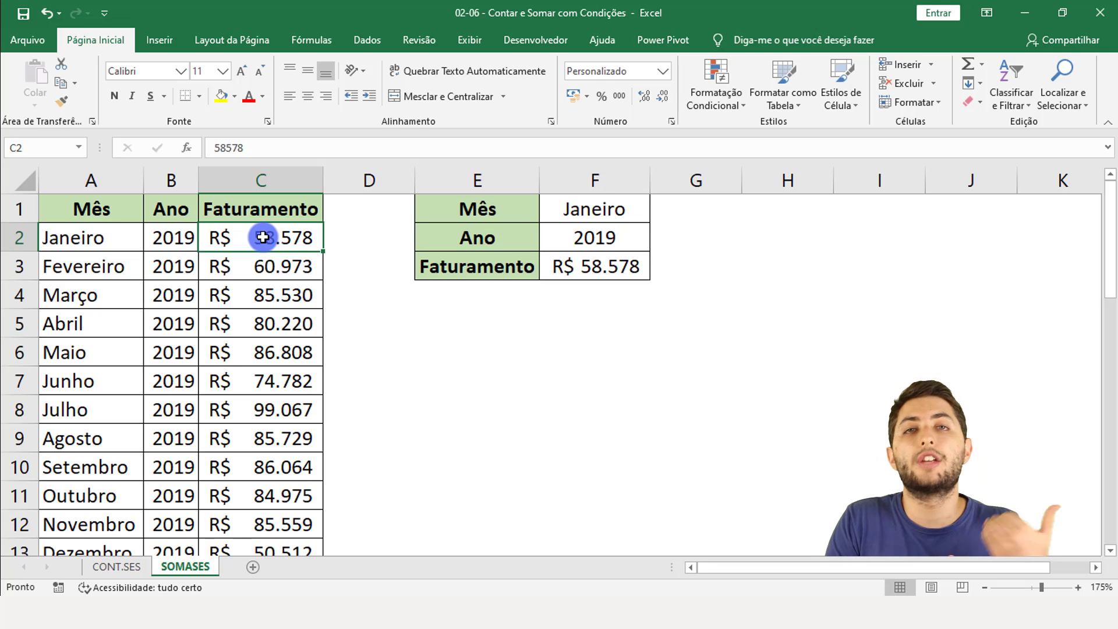
{"action": "left_click", "coordinate": [583, 257]}
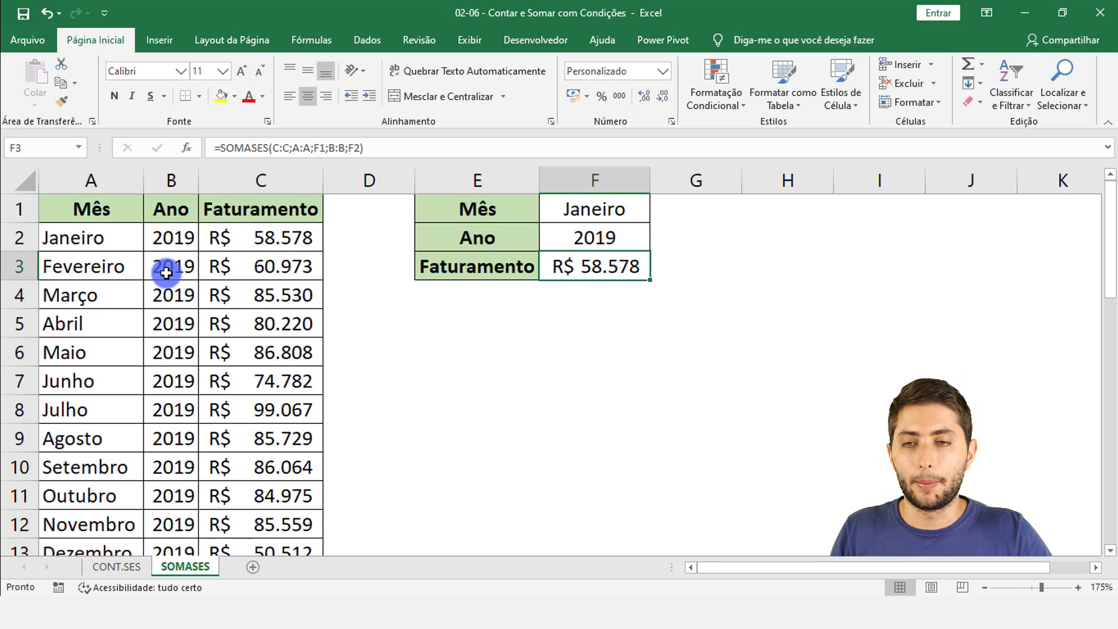
{"action": "left_click_drag", "start_coordinate": [105, 266], "coordinate": [269, 265]}
{"action": "left_click", "coordinate": [82, 267]}
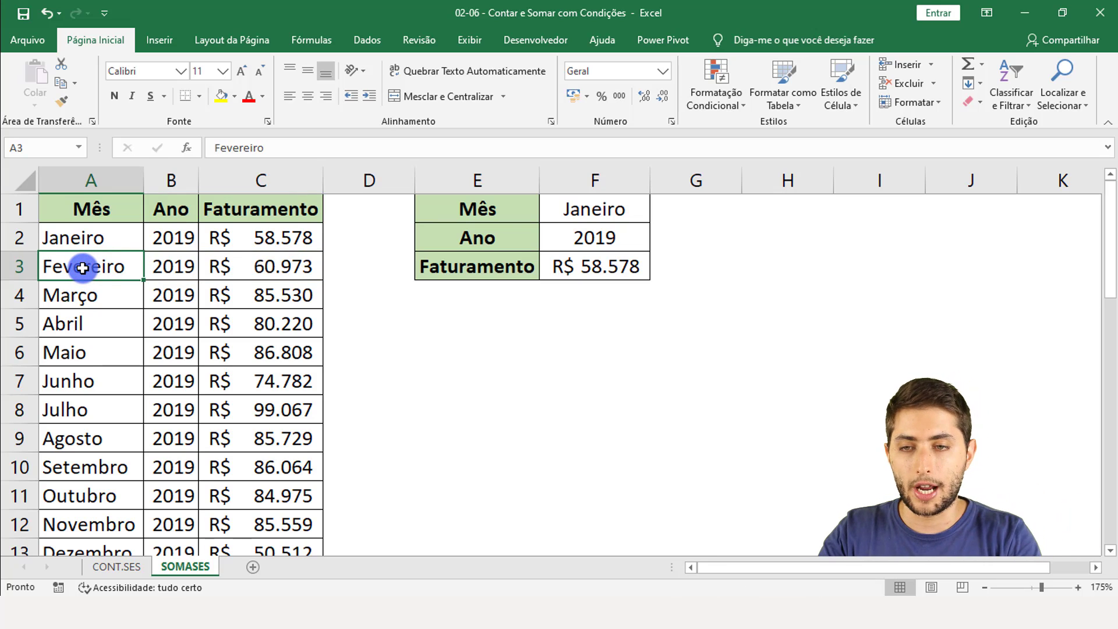
Step: Change A3's month to Janeiro and AutoFit column F to reveal the total
{"action": "type", "text": "Janeiro"}
{"action": "key", "text": "Return"}
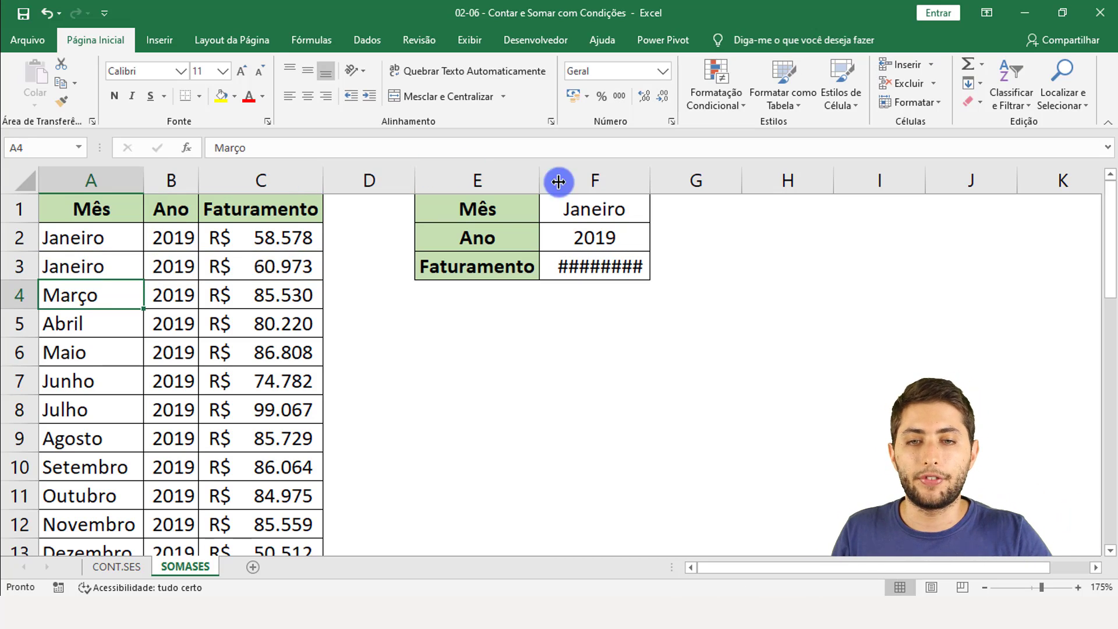
{"action": "left_click", "coordinate": [592, 267]}
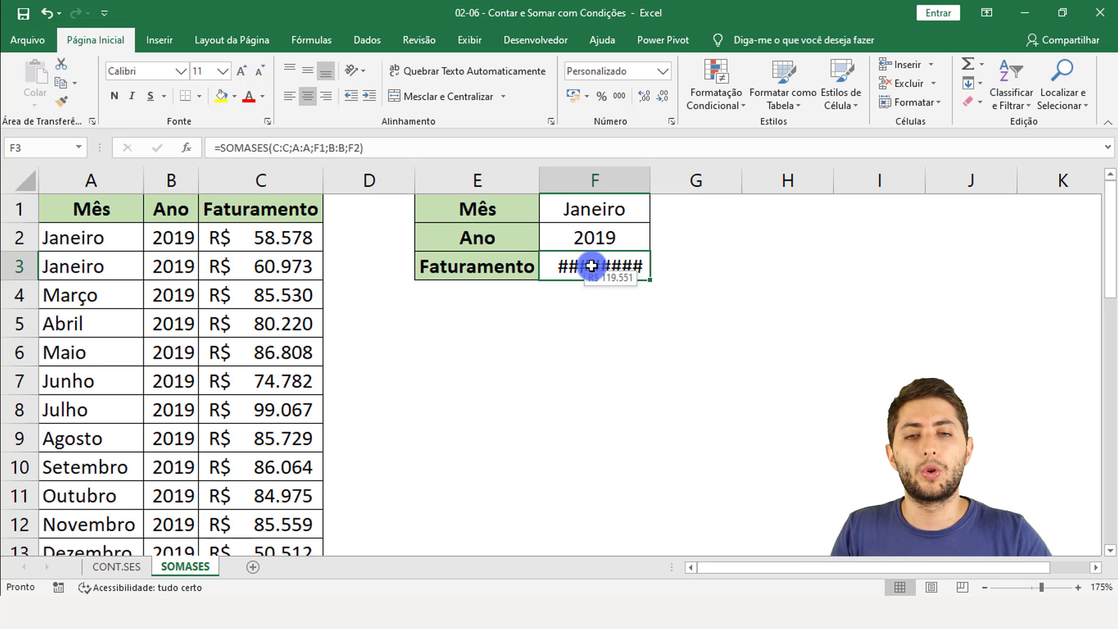
{"action": "double_click", "coordinate": [652, 183]}
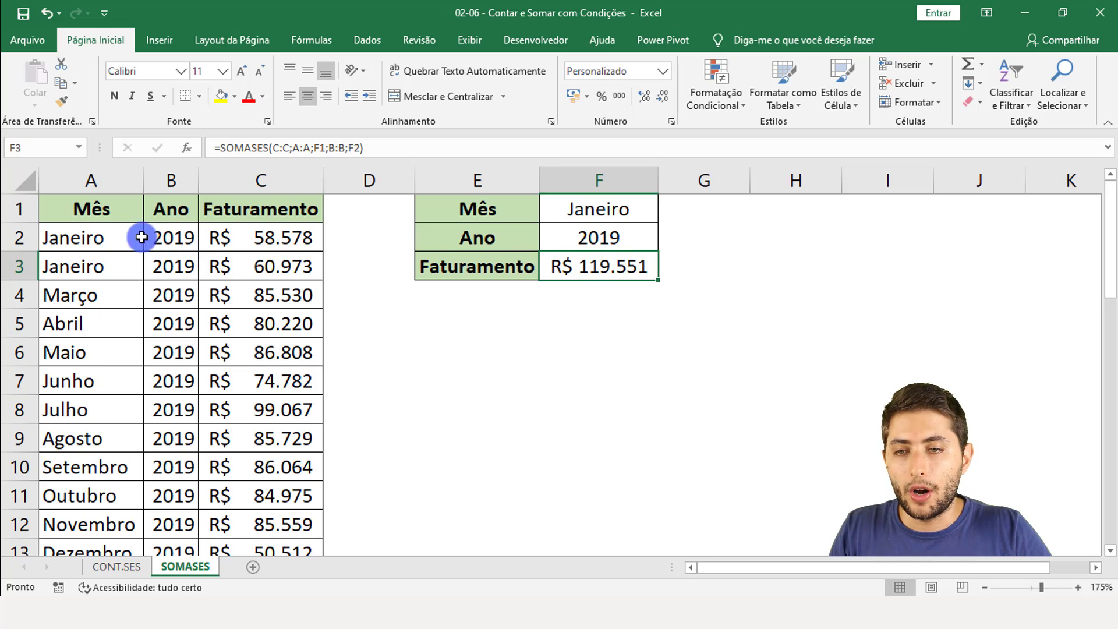
Step: Check the months in A2 and A3 against the F1 and F2 criteria
{"action": "left_click_drag", "start_coordinate": [117, 230], "coordinate": [226, 271]}
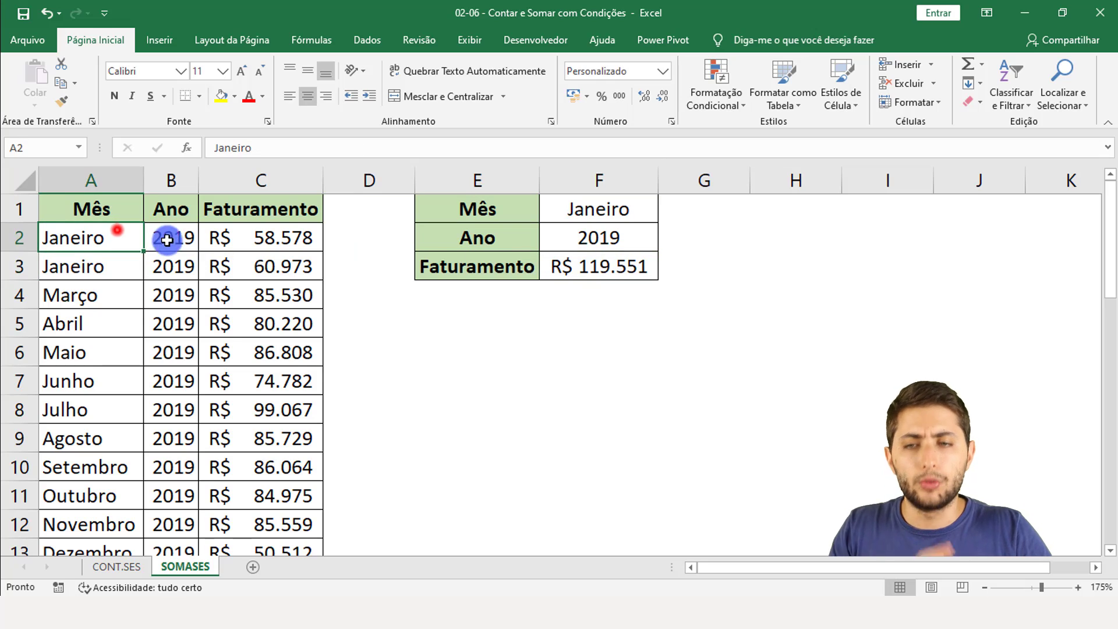
{"action": "left_click", "coordinate": [108, 233]}
{"action": "left_click", "coordinate": [96, 264]}
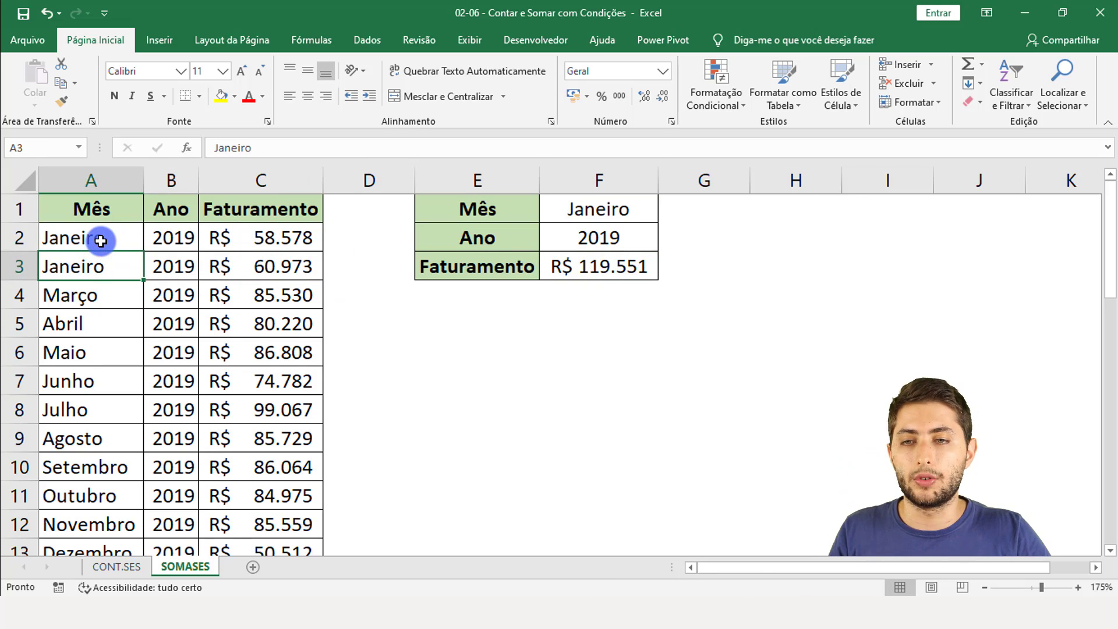
{"action": "left_click", "coordinate": [601, 268]}
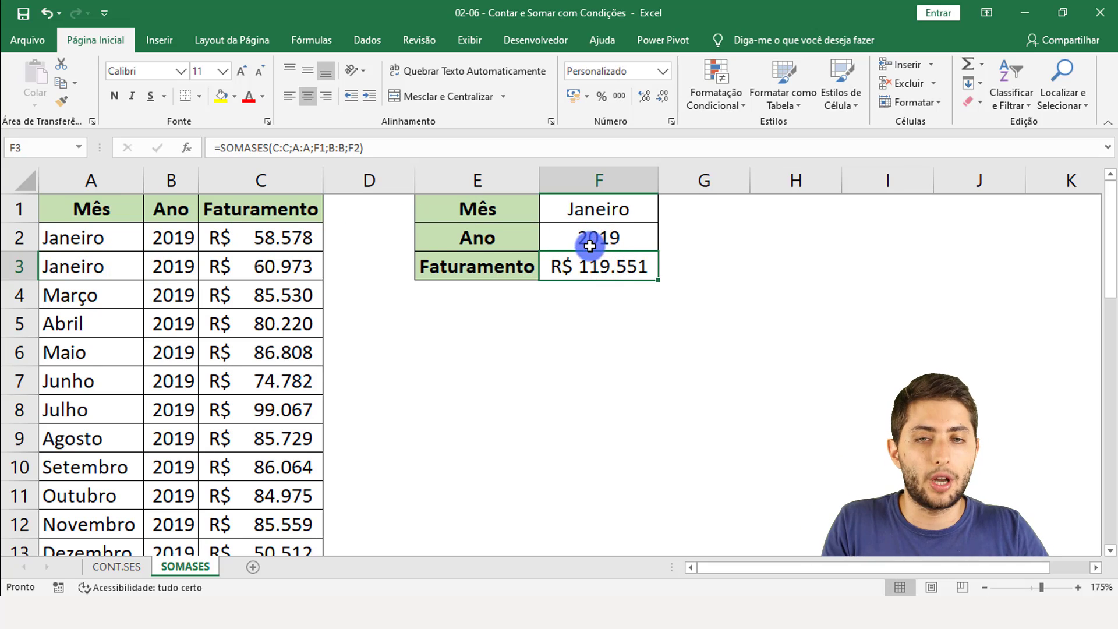
{"action": "left_click", "coordinate": [599, 209]}
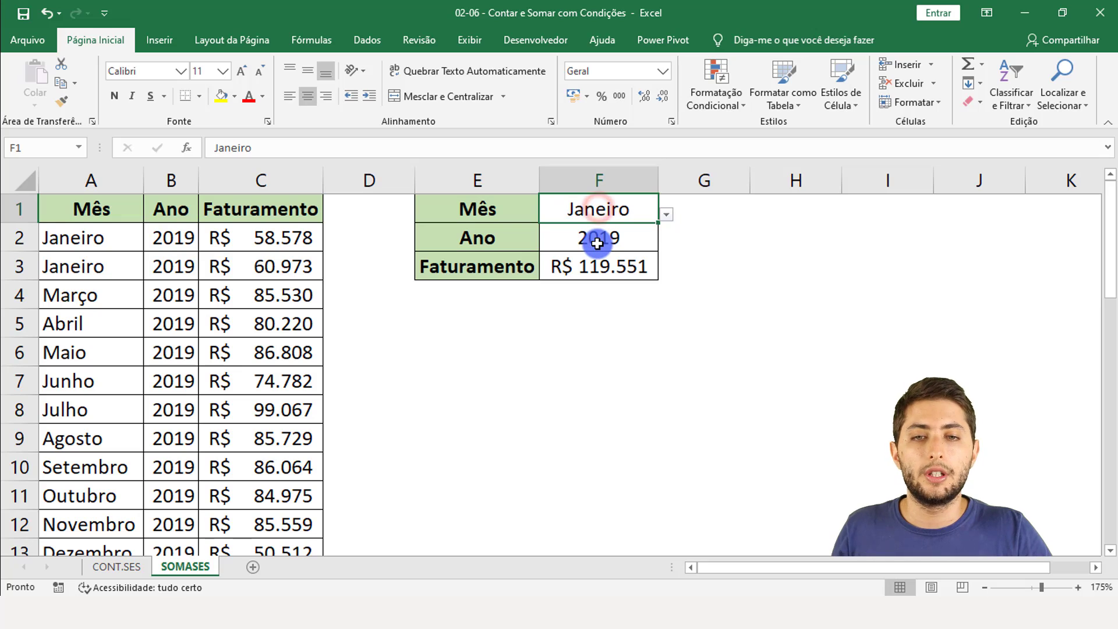
{"action": "left_click", "coordinate": [599, 238]}
Step: Sum both Janeiro revenues to confirm they match F3's R$ 119.551
{"action": "left_click_drag", "start_coordinate": [90, 235], "coordinate": [91, 262]}
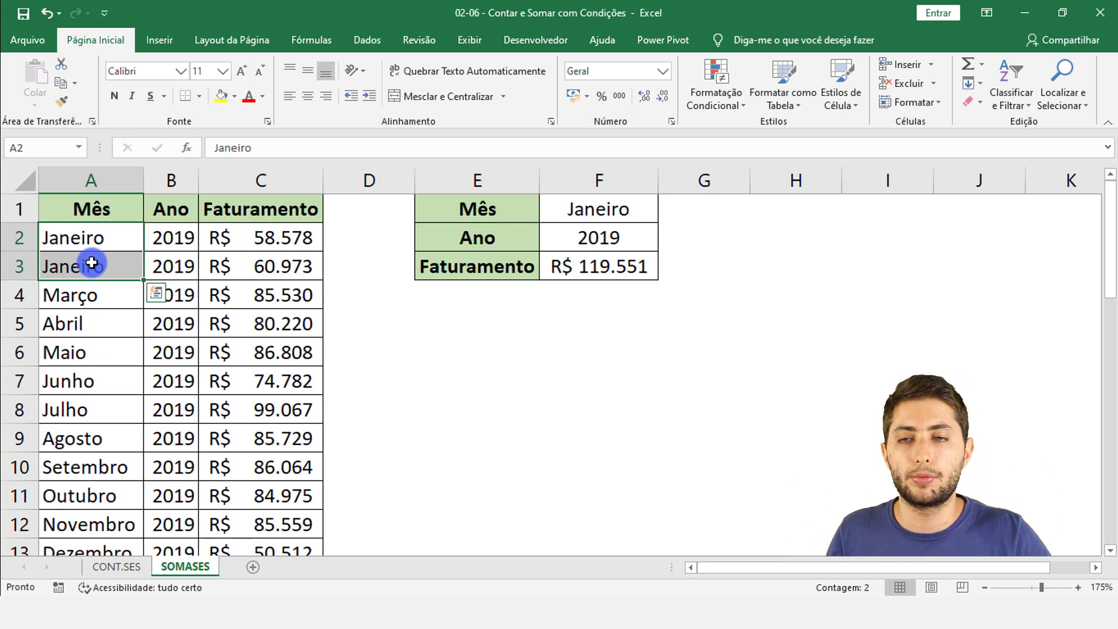
{"action": "left_click_drag", "start_coordinate": [92, 239], "coordinate": [265, 262]}
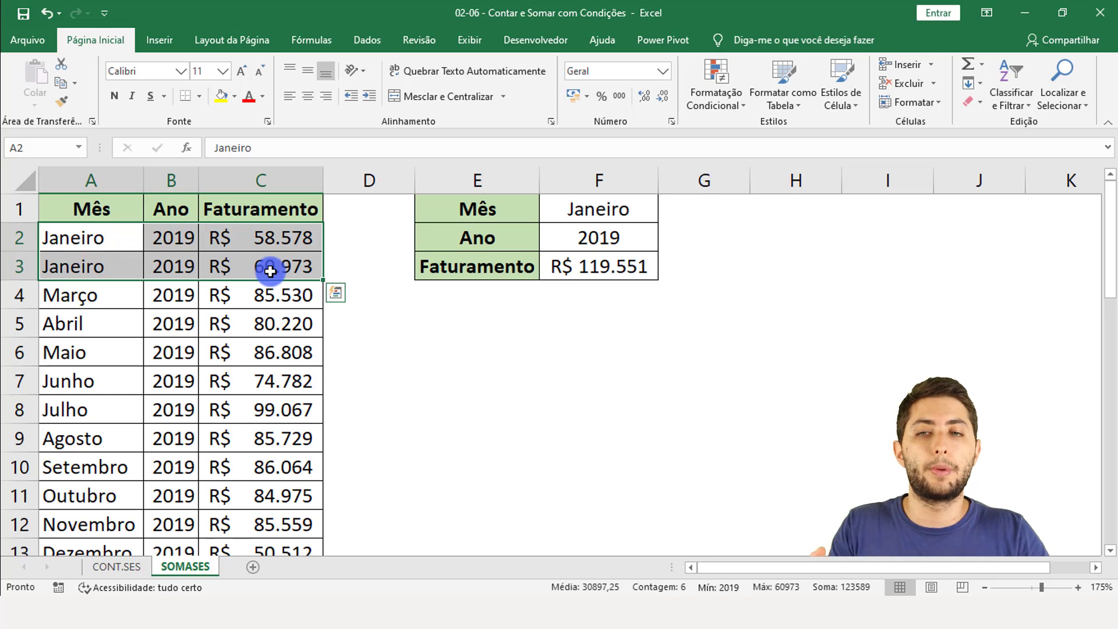
{"action": "left_click", "coordinate": [283, 237]}
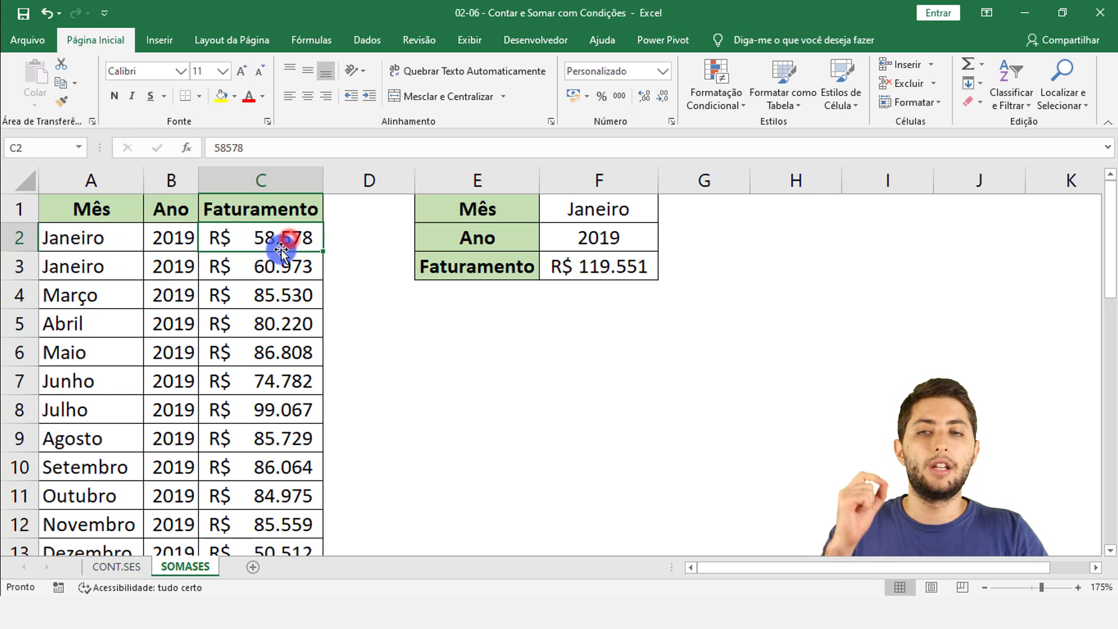
{"action": "left_click_drag", "start_coordinate": [283, 237], "coordinate": [271, 264]}
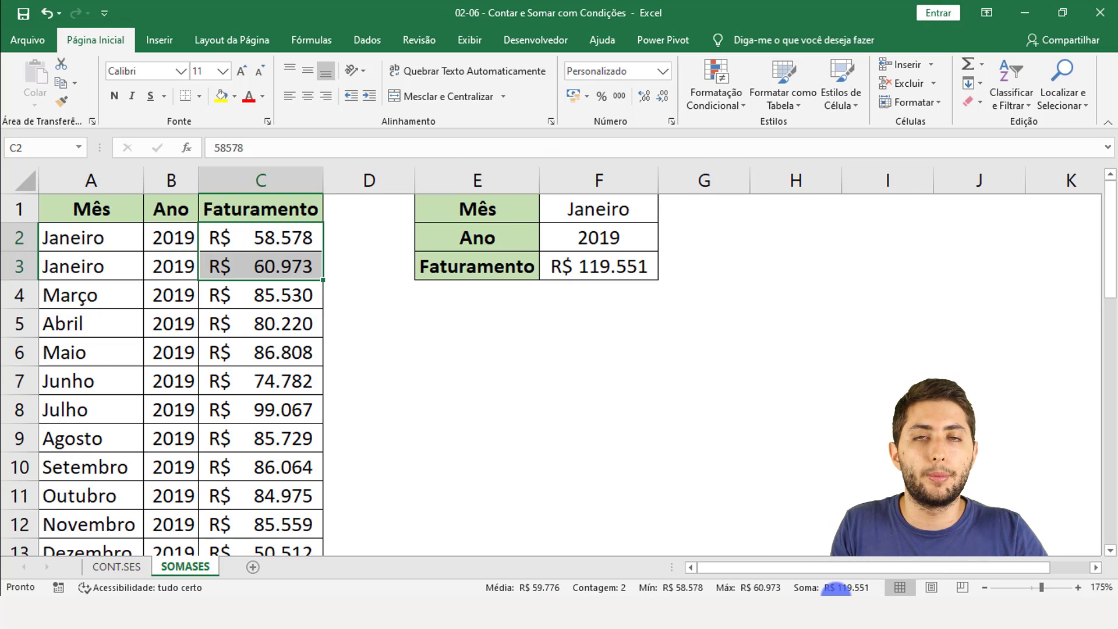
{"action": "left_click", "coordinate": [620, 273]}
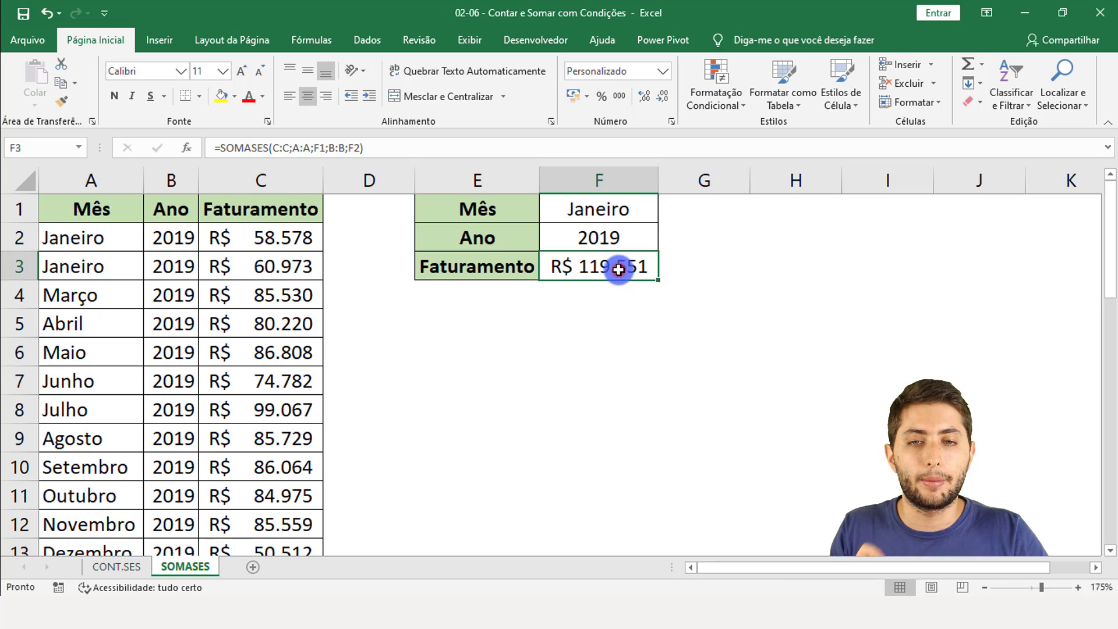
{"action": "left_click", "coordinate": [87, 175]}
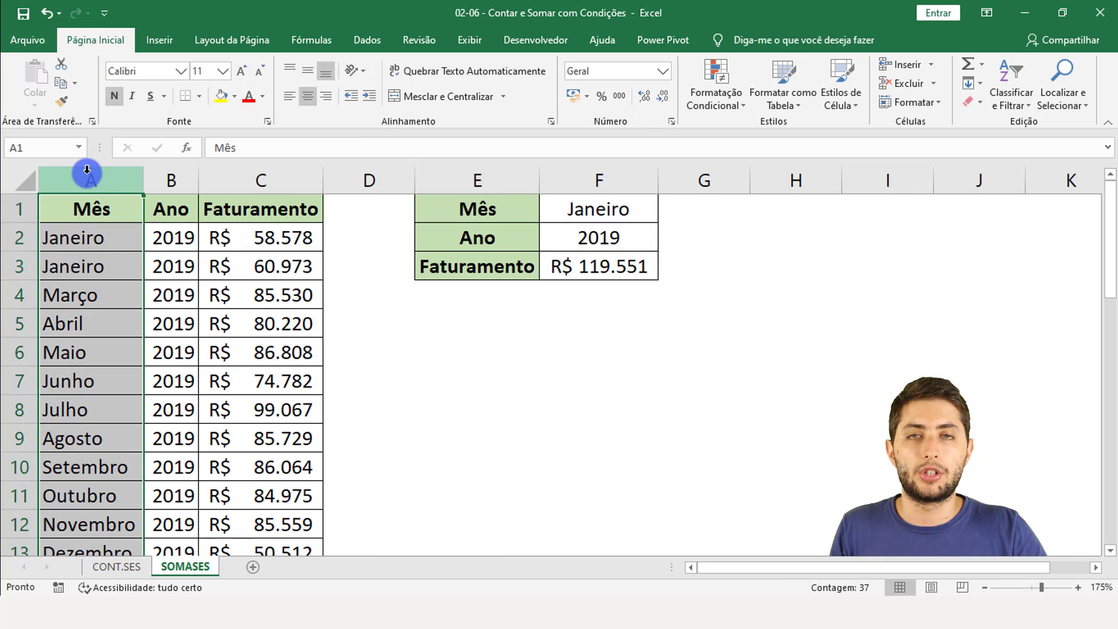
{"action": "left_click", "coordinate": [170, 176]}
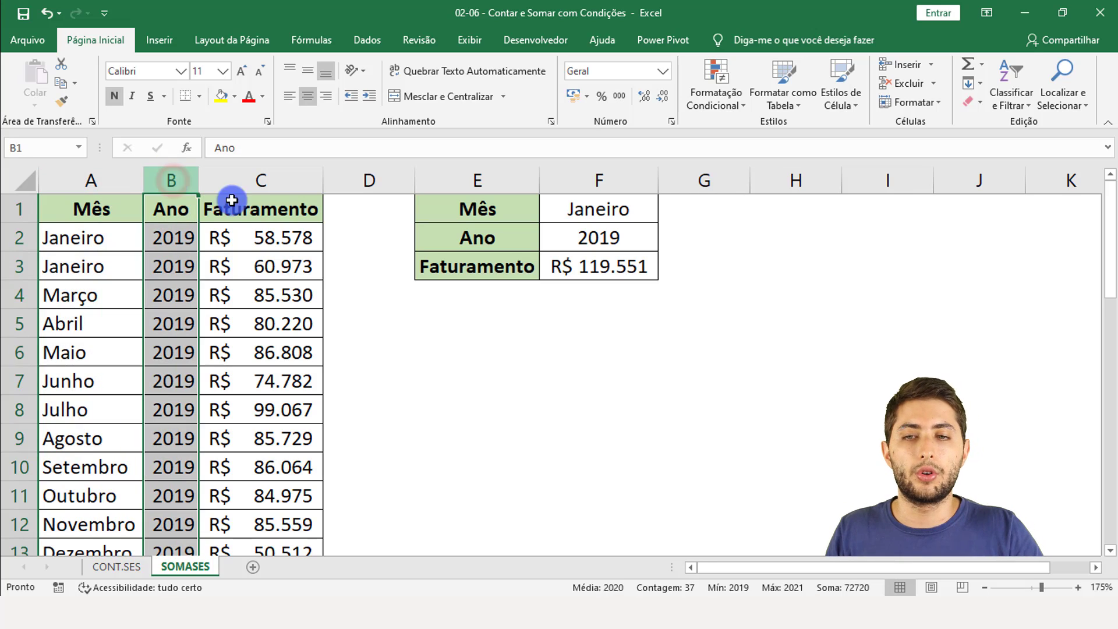
{"action": "left_click", "coordinate": [97, 276]}
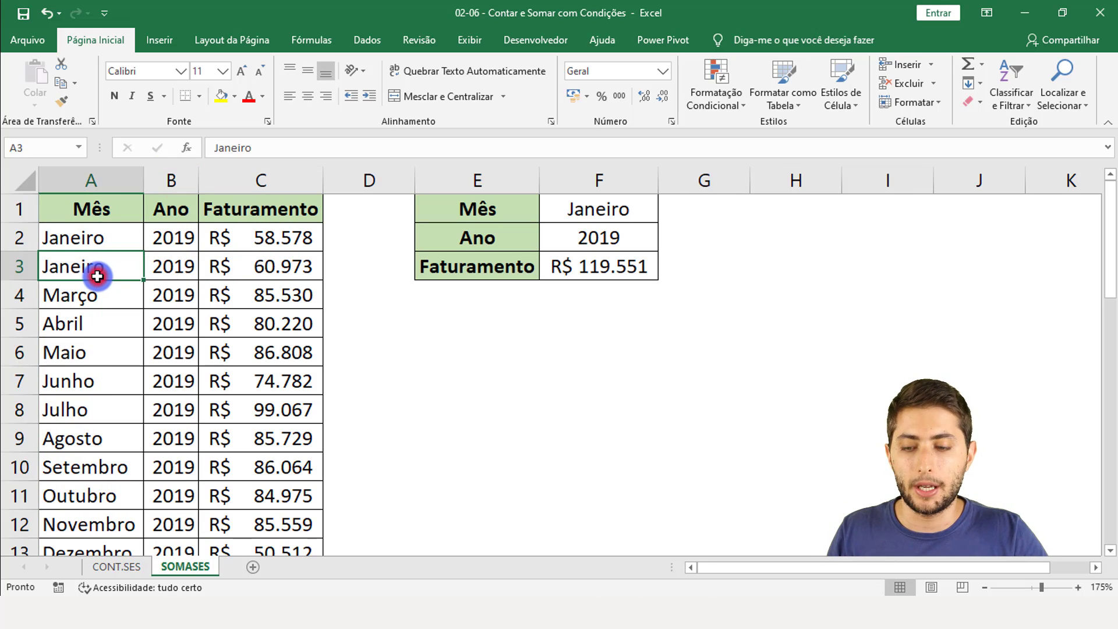
Step: Restore Fevereiro in A3 and choose Março as the month in F1
{"action": "type", "text": "Fevereiro"}
{"action": "key", "text": "Return"}
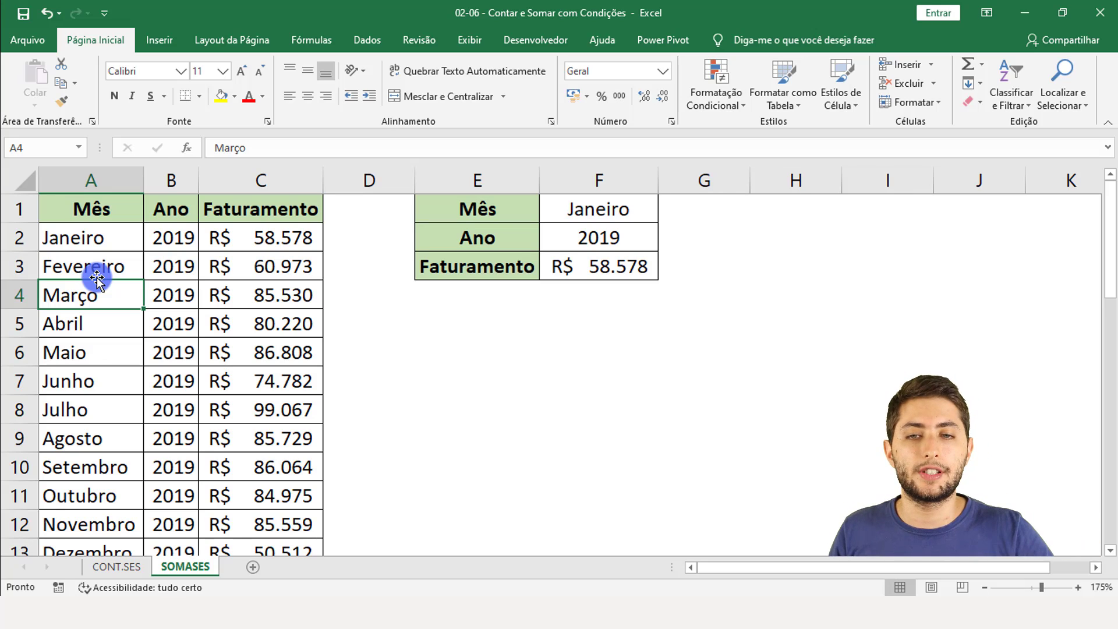
{"action": "left_click", "coordinate": [581, 208]}
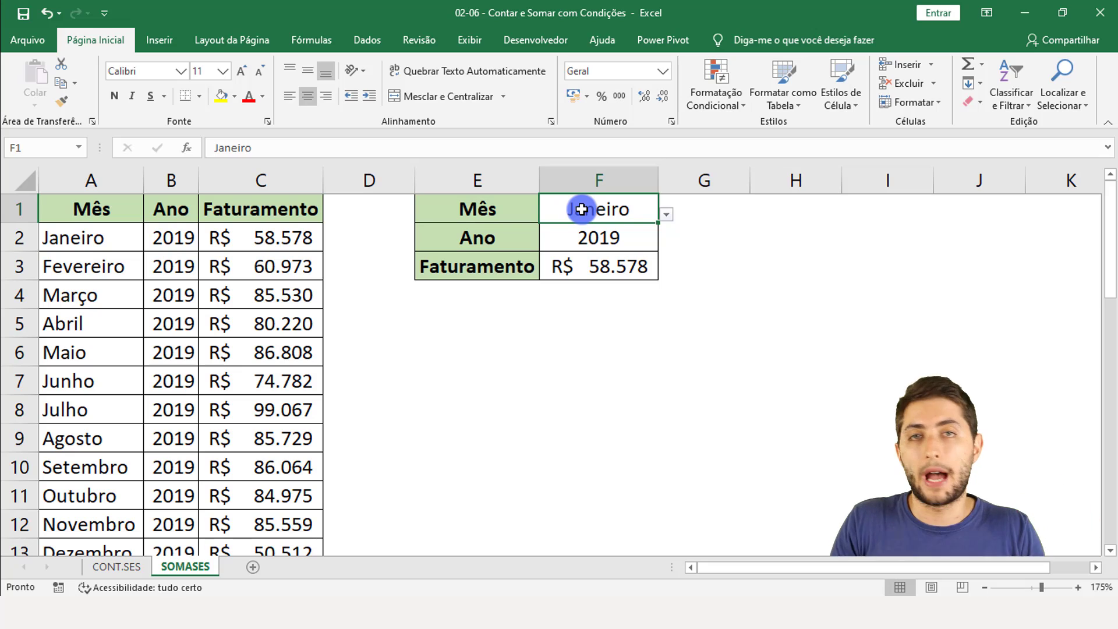
{"action": "left_click", "coordinate": [666, 213]}
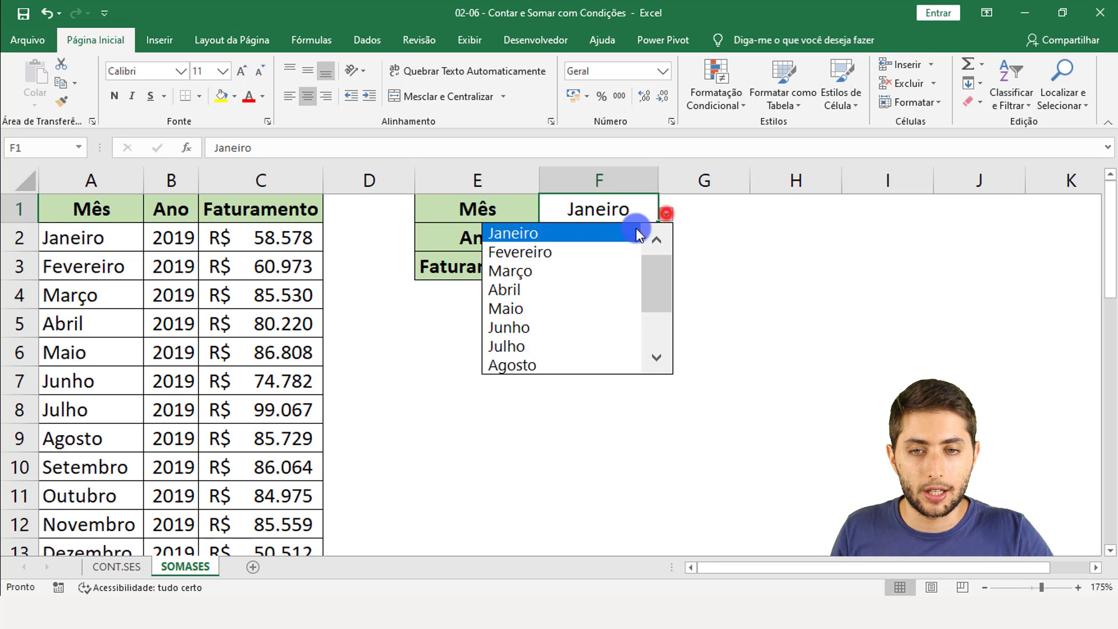
{"action": "left_click", "coordinate": [561, 272]}
{"action": "left_click", "coordinate": [576, 265]}
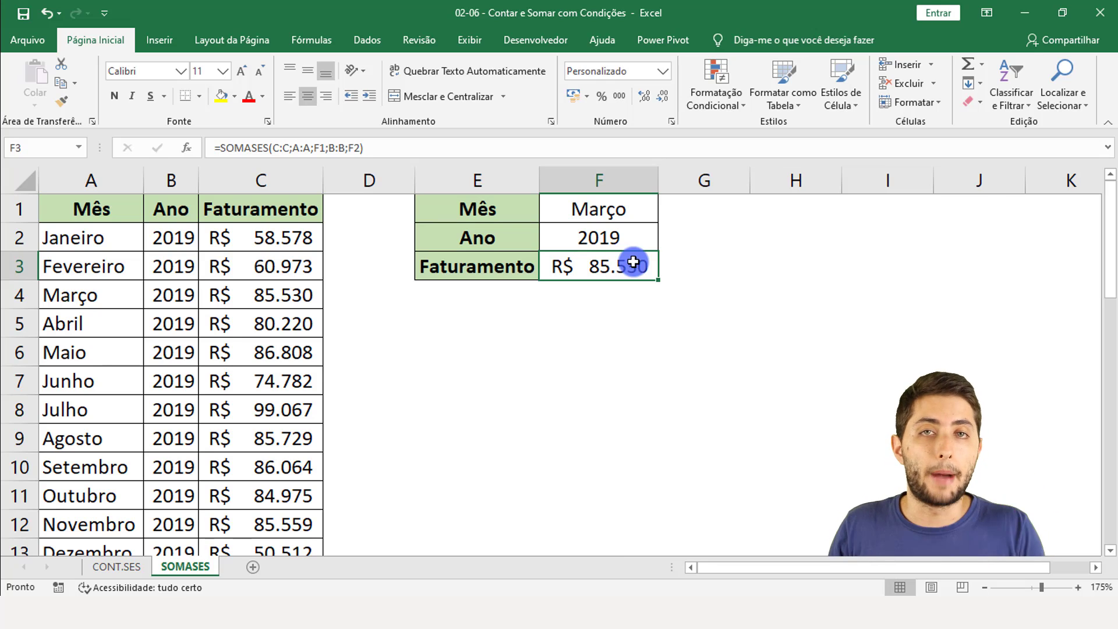
Step: Set the year in F2 to 2020 so F3 shows R$ 59.717
{"action": "left_click", "coordinate": [585, 242]}
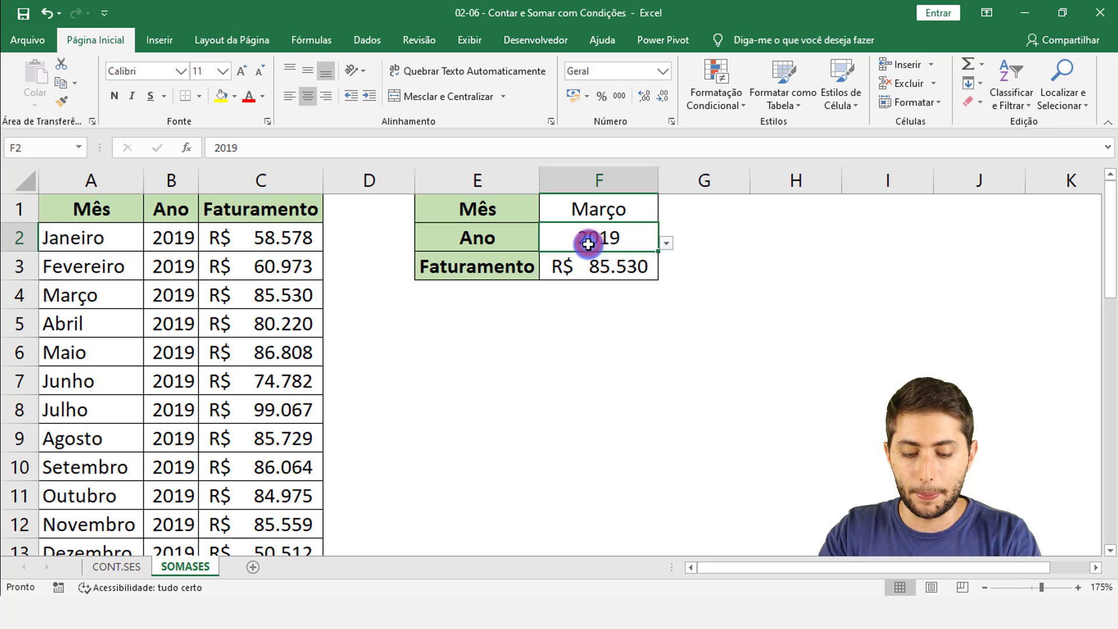
{"action": "type", "text": "2020"}
{"action": "key", "text": "Return"}
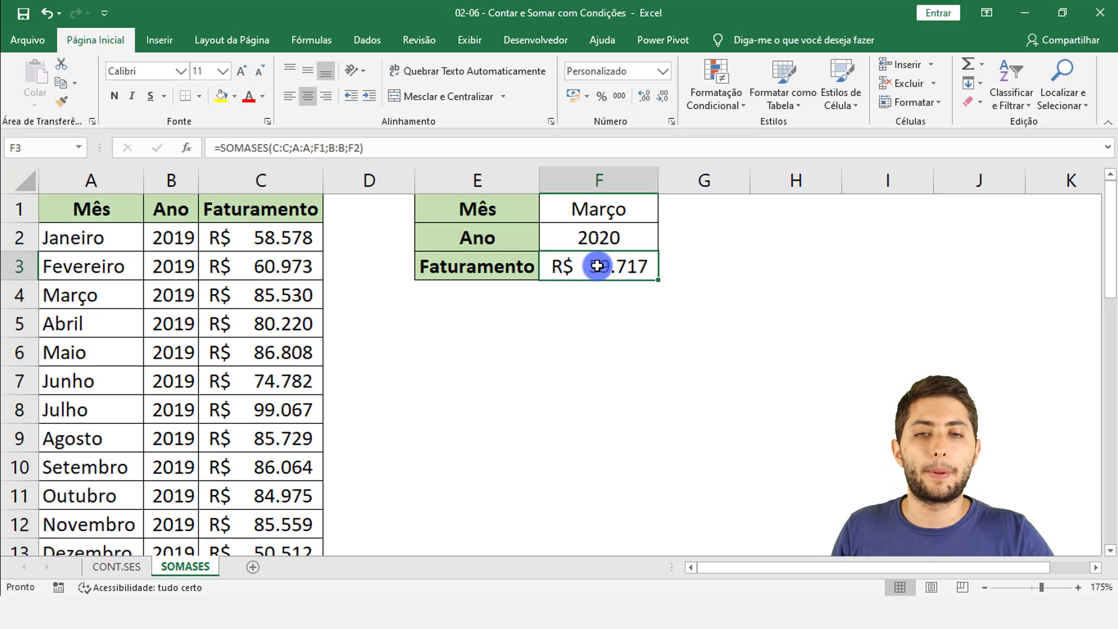